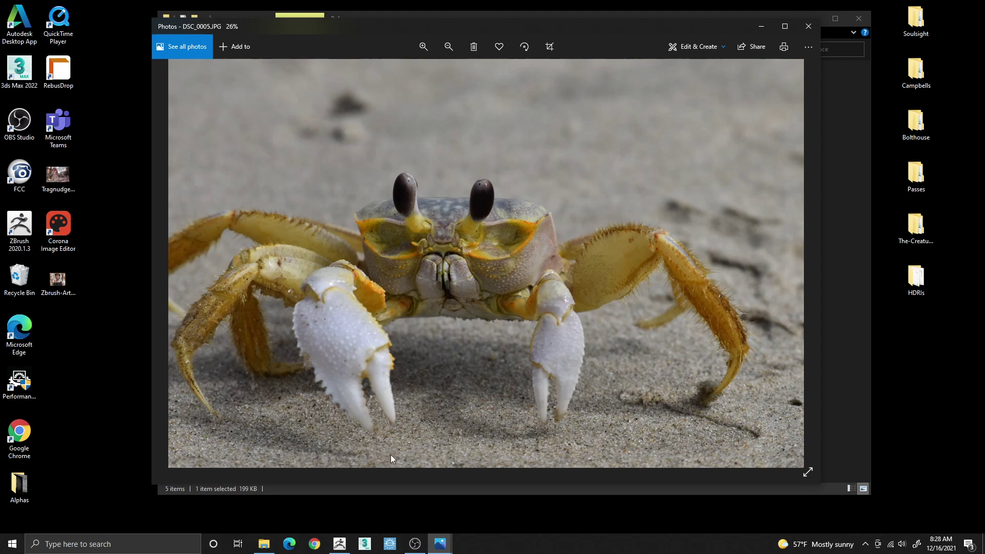
# - Switch to ZBrush and open the Masking settings for the crab creature's painted head
pyautogui.click(339, 544)
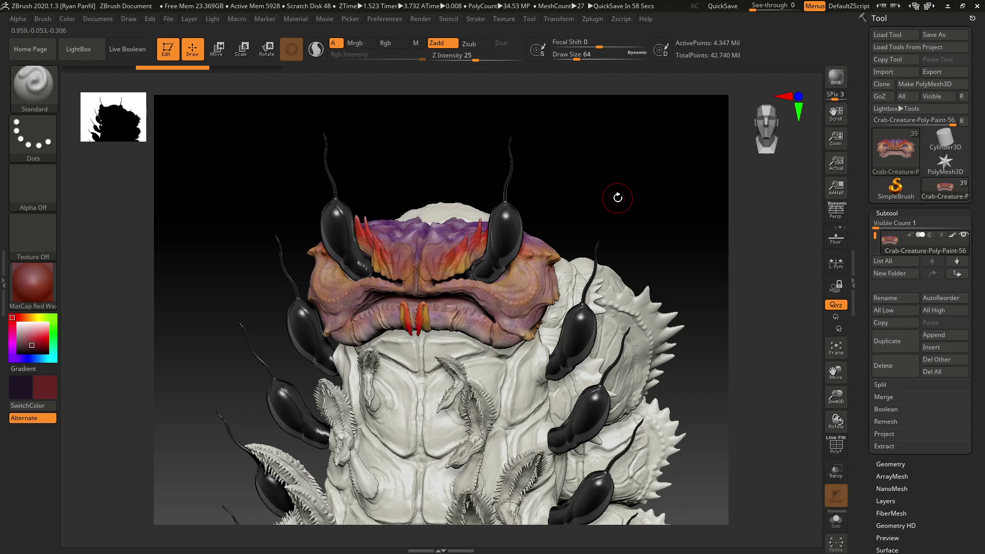
pyautogui.moveTo(863, 216); pyautogui.dragTo(854, 157)
pyautogui.scroll(-3, 870, 392)
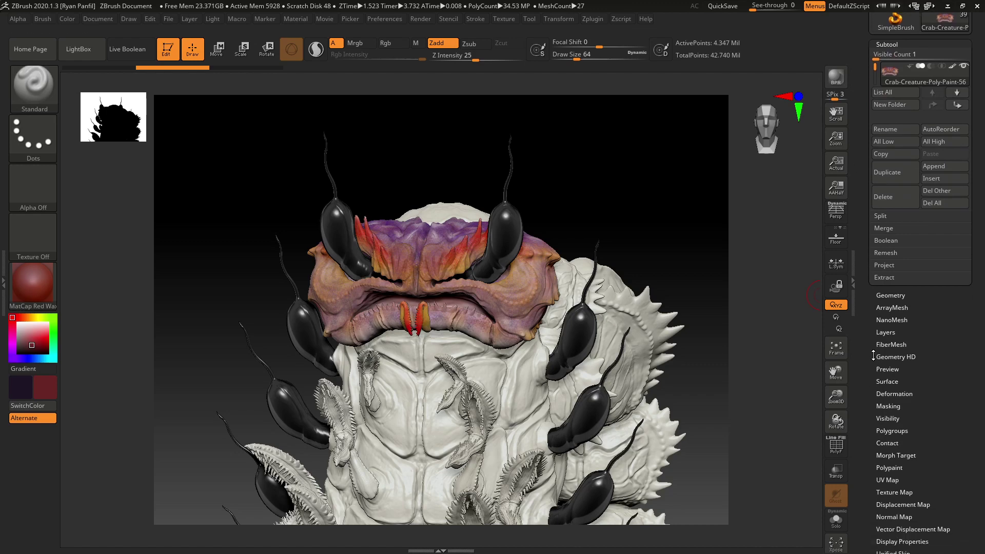
pyautogui.click(886, 380)
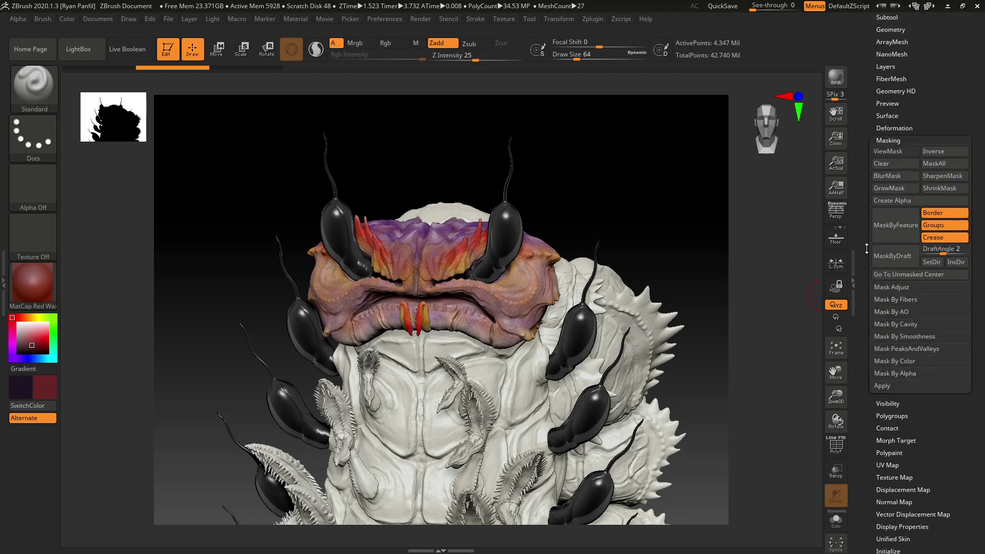
pyautogui.moveTo(866, 251); pyautogui.dragTo(862, 307)
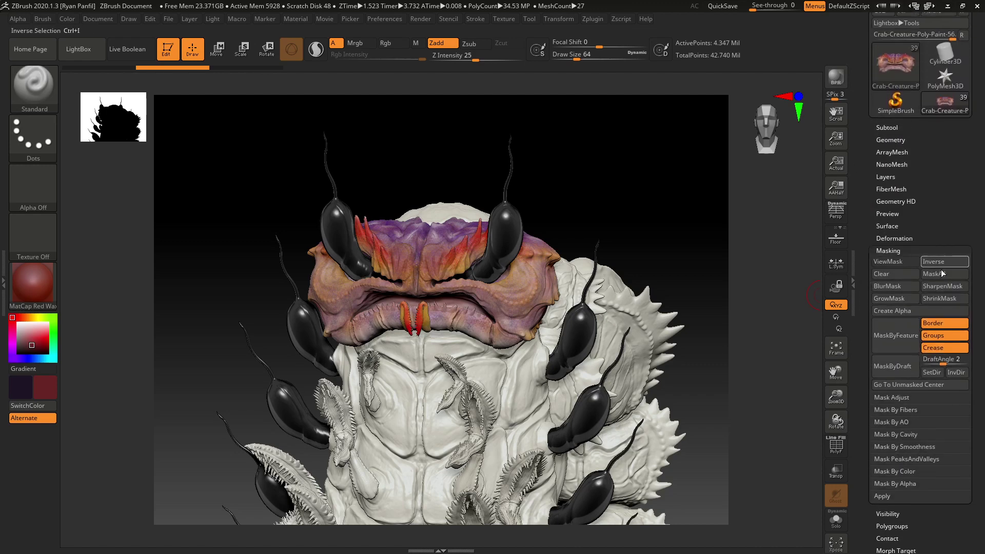
# - Frame the creature's head from the front and mask it by cavity
pyautogui.press('f')
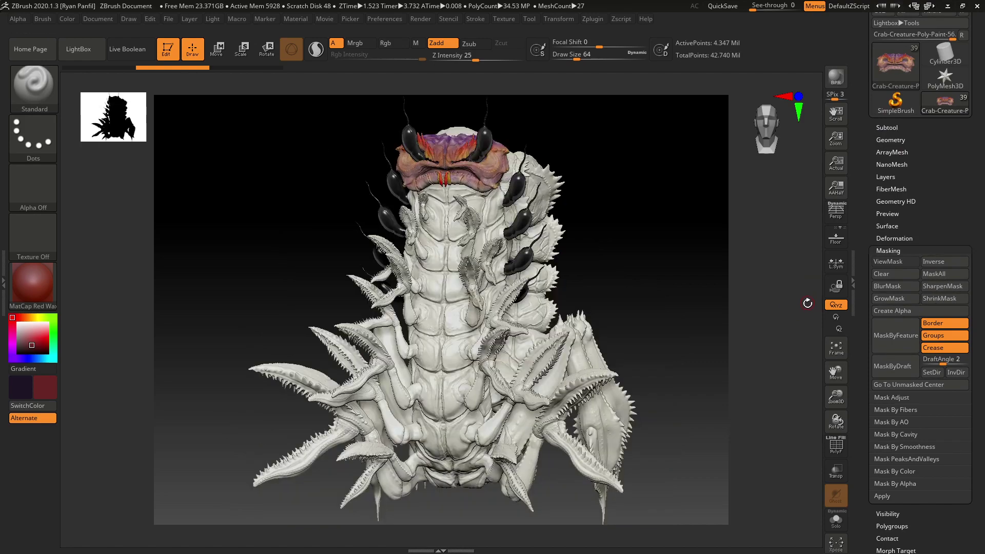
pyautogui.press('f')
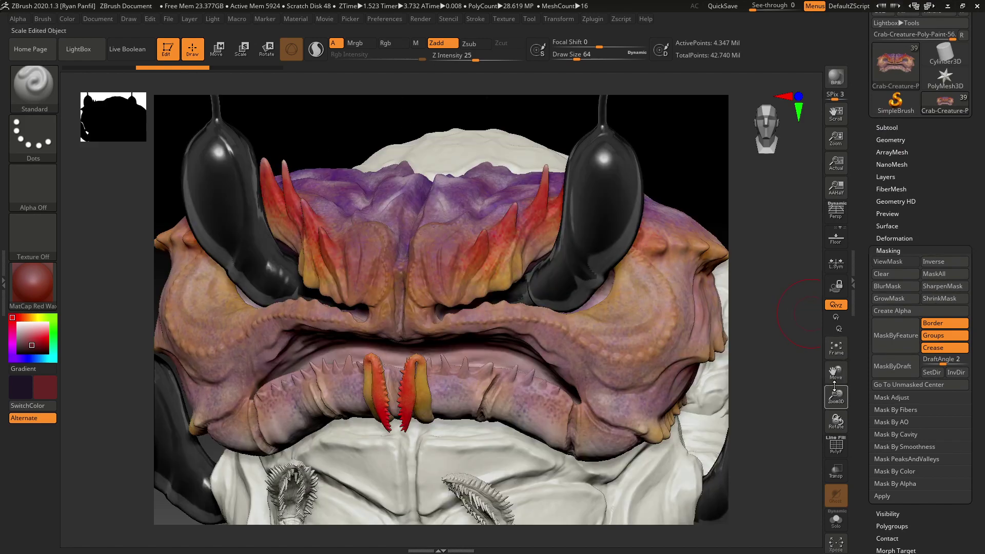
pyautogui.moveTo(835, 397); pyautogui.dragTo(830, 358)
pyautogui.keyDown('shift'); pyautogui.moveTo(773, 310); pyautogui.dragTo(783, 308); pyautogui.keyUp('shift')
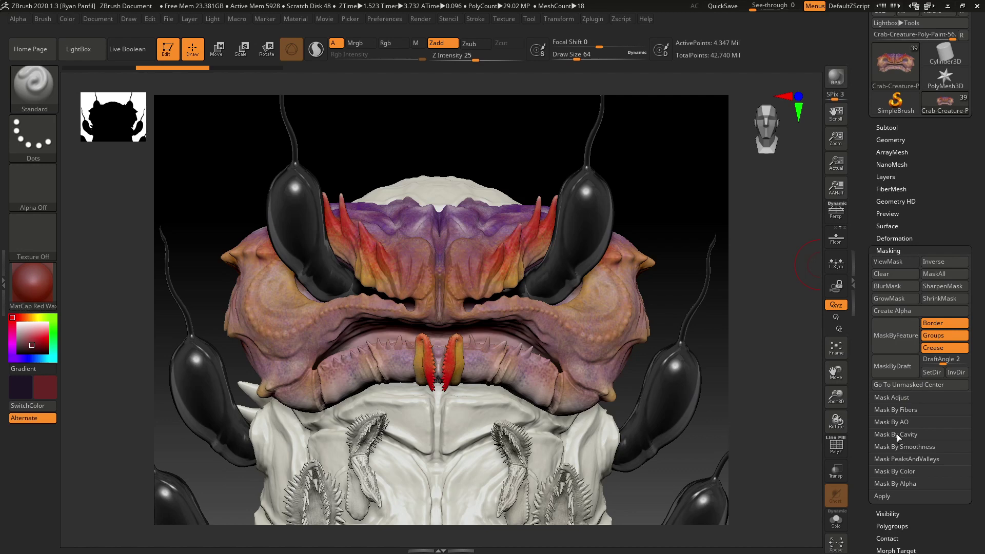
pyautogui.click(895, 435)
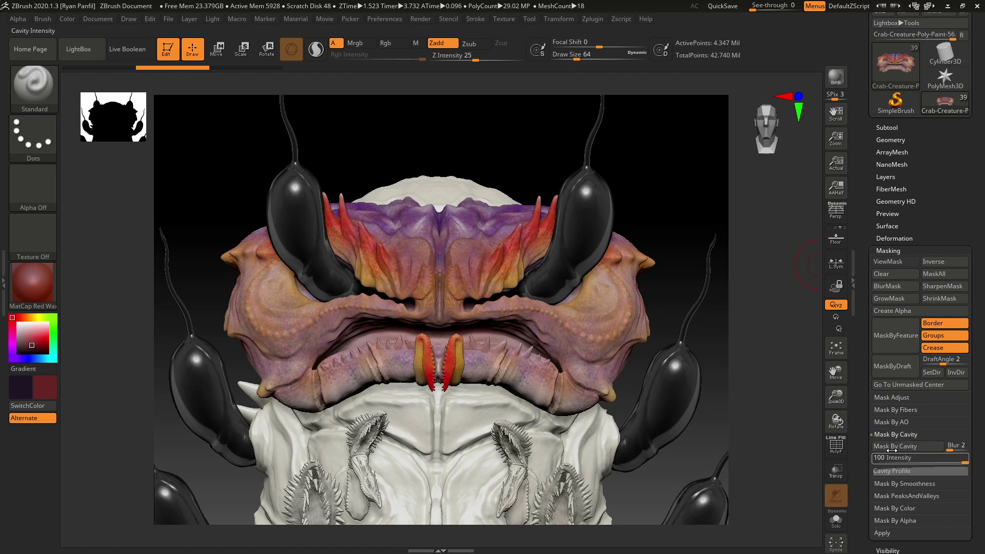
pyautogui.click(895, 446)
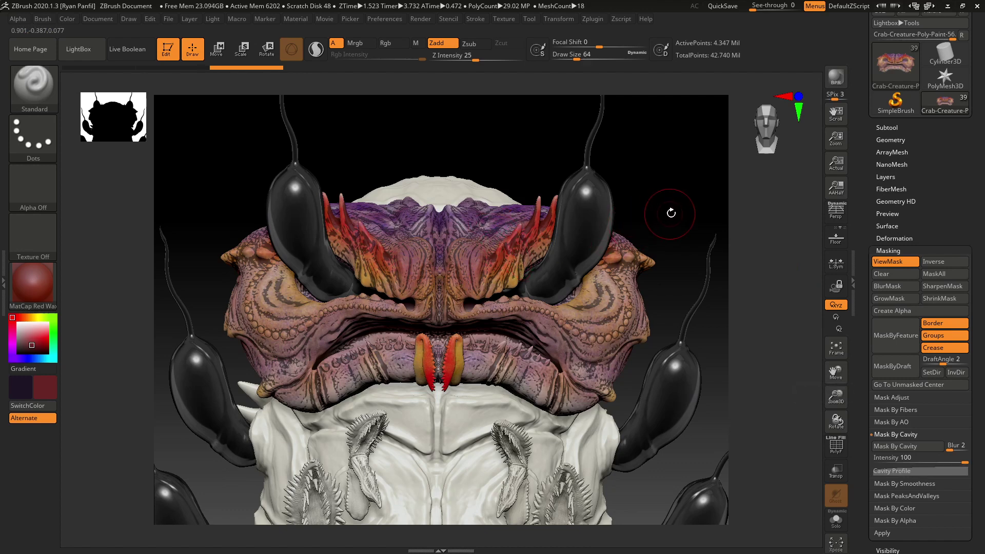
# - Inspect the cavity mask up close around the brow and cheek, and try blurring it
pyautogui.moveTo(670, 212); pyautogui.dragTo(653, 261)
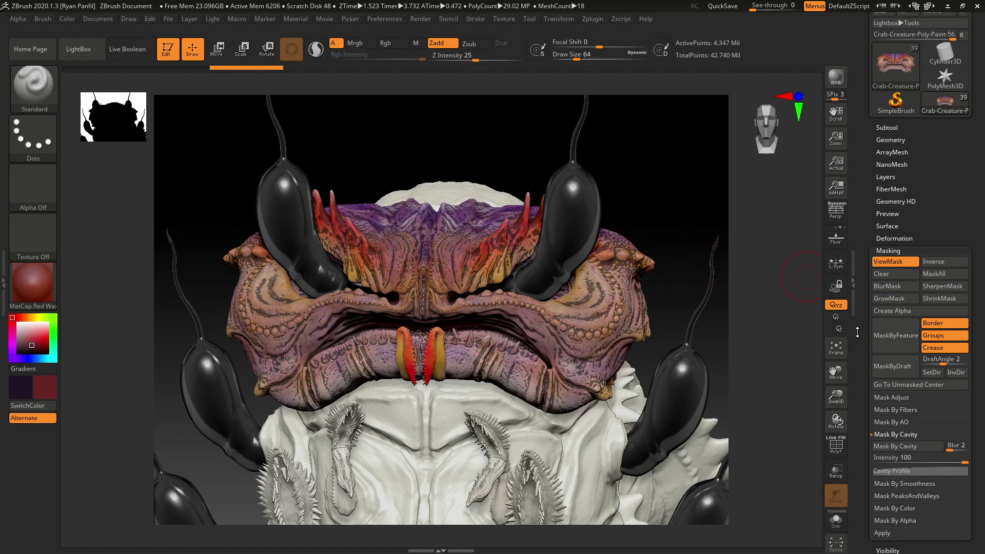
pyautogui.moveTo(672, 278); pyautogui.dragTo(646, 286)
pyautogui.moveTo(833, 396); pyautogui.dragTo(834, 436)
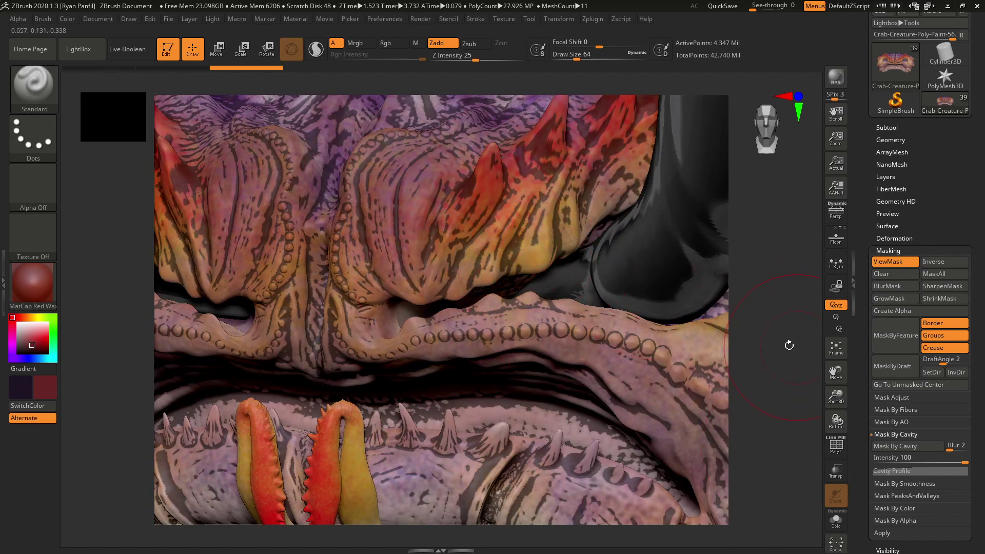
pyautogui.moveTo(778, 328); pyautogui.dragTo(699, 332)
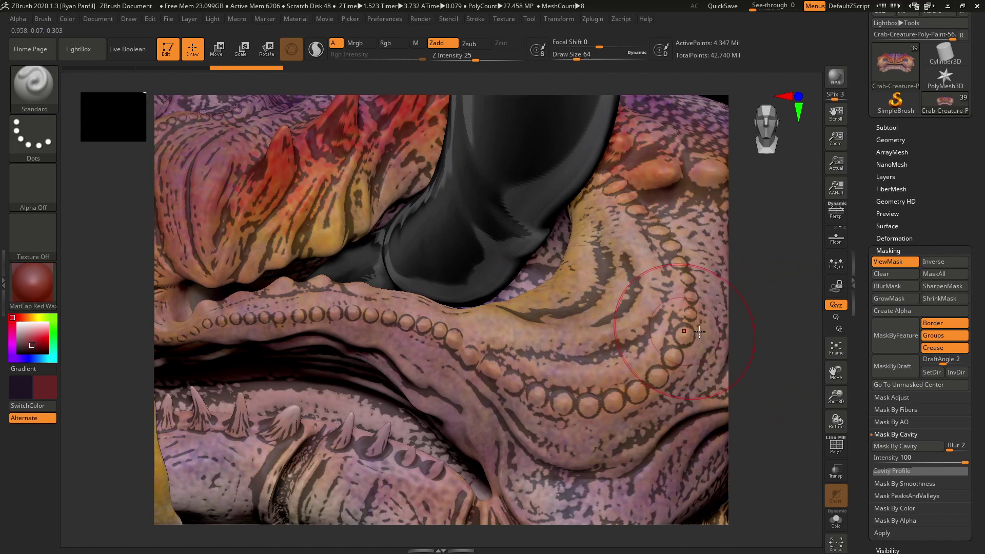
pyautogui.click(895, 287)
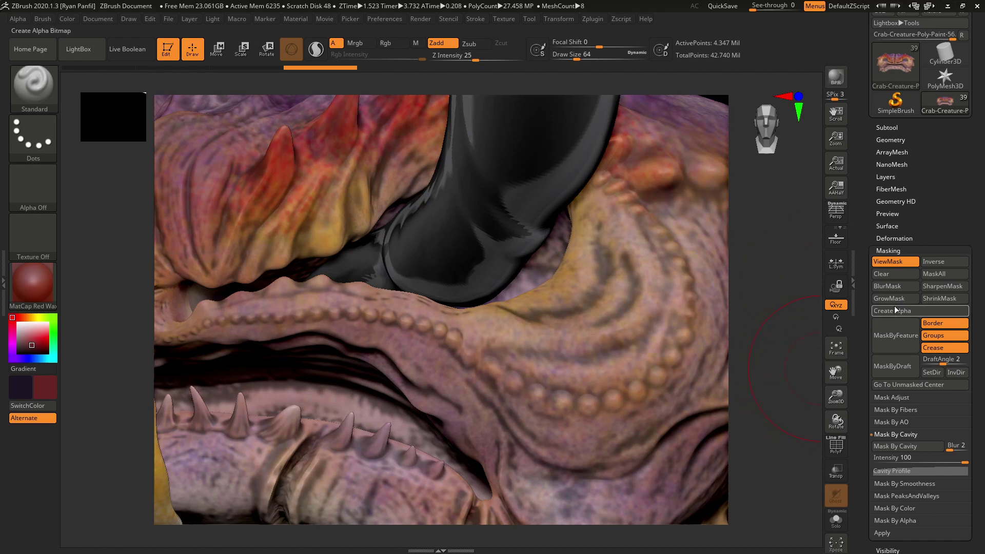
pyautogui.click(888, 336)
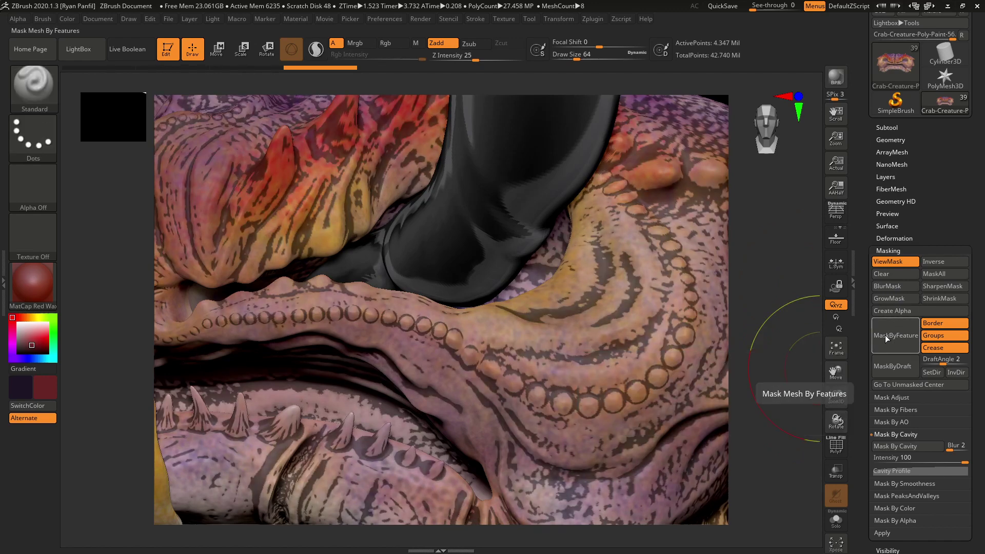
# - Mask the head by cavity again and soften the mask with Mask Adjust at a blur of 10
pyautogui.click(907, 446)
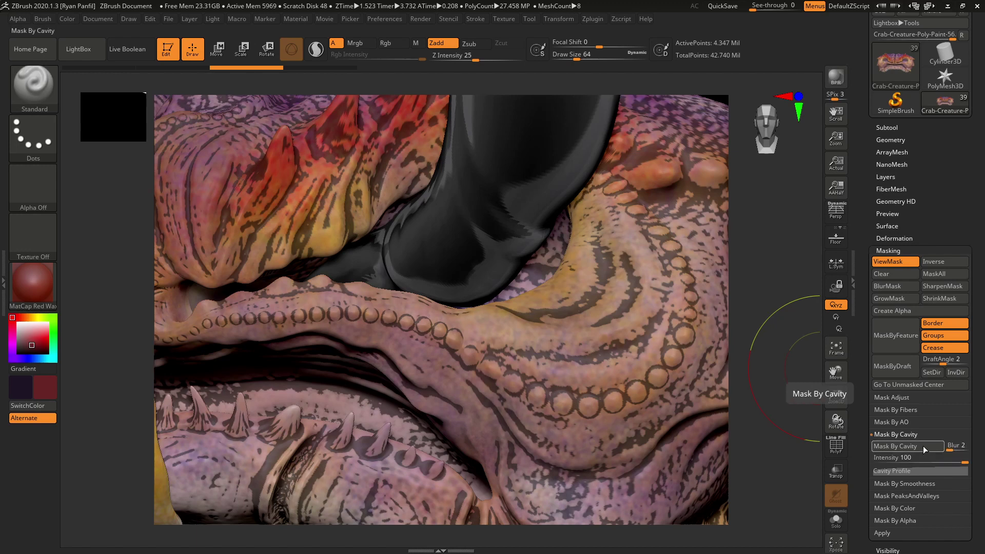
pyautogui.click(894, 397)
pyautogui.moveTo(866, 399); pyautogui.dragTo(864, 358)
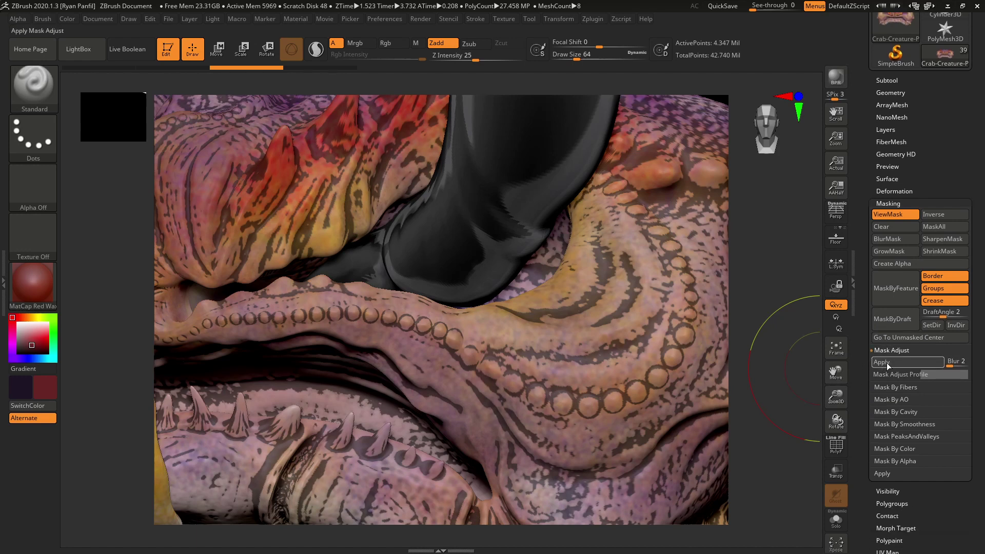
pyautogui.moveTo(952, 365); pyautogui.dragTo(948, 364)
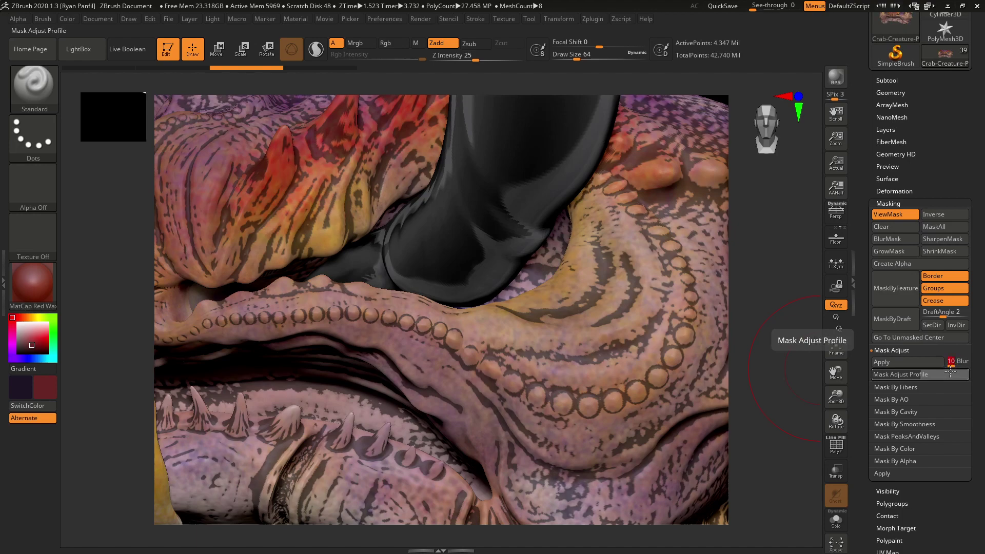
pyautogui.click(897, 361)
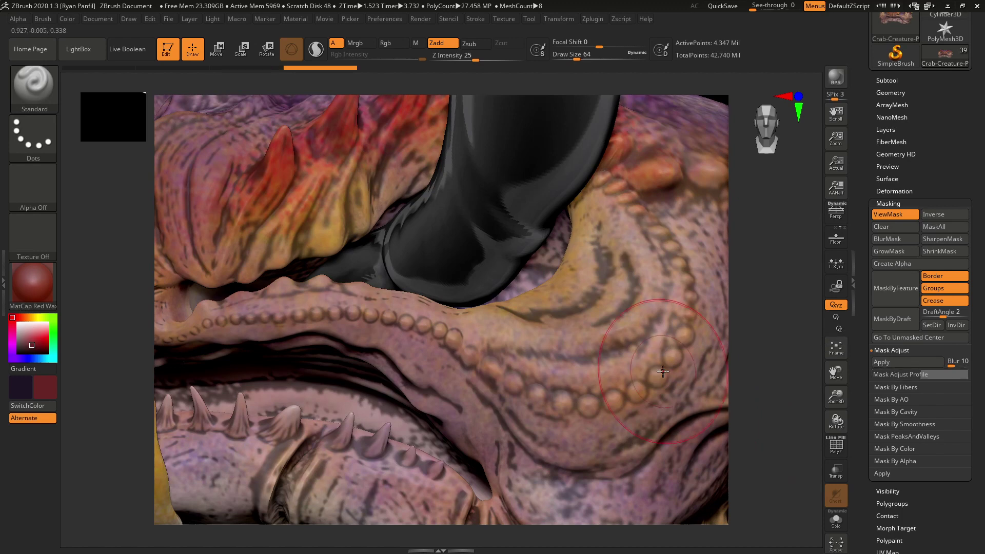
# - Invert the softened cavity mask on the head, comparing it with the original mask
pyautogui.moveTo(768, 336)
pyautogui.mouseDown()
pyautogui.moveTo(791, 316)
pyautogui.moveTo(787, 352)
pyautogui.mouseUp()
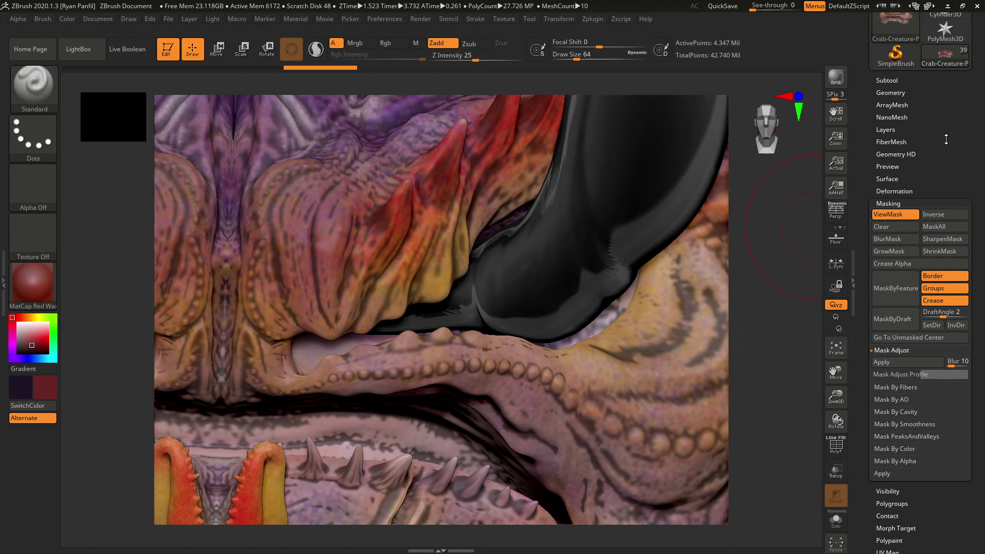
pyautogui.moveTo(944, 140); pyautogui.dragTo(939, 228)
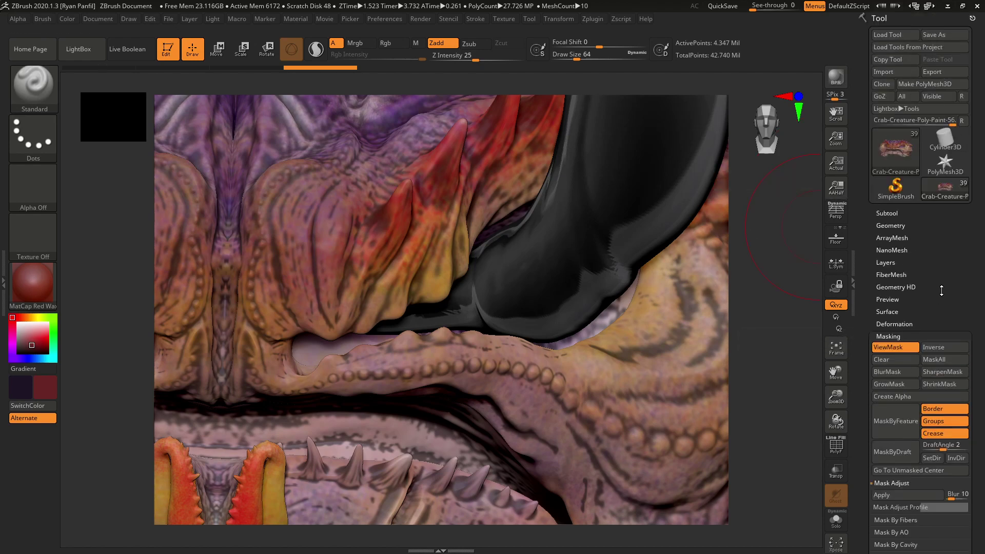
pyautogui.moveTo(944, 294); pyautogui.dragTo(940, 225)
pyautogui.click(943, 188)
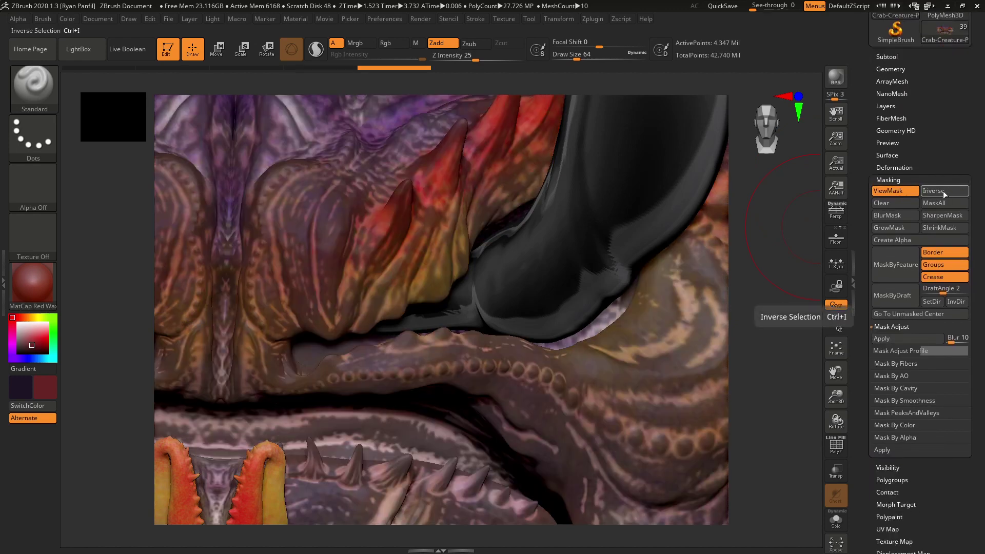
pyautogui.click(937, 192)
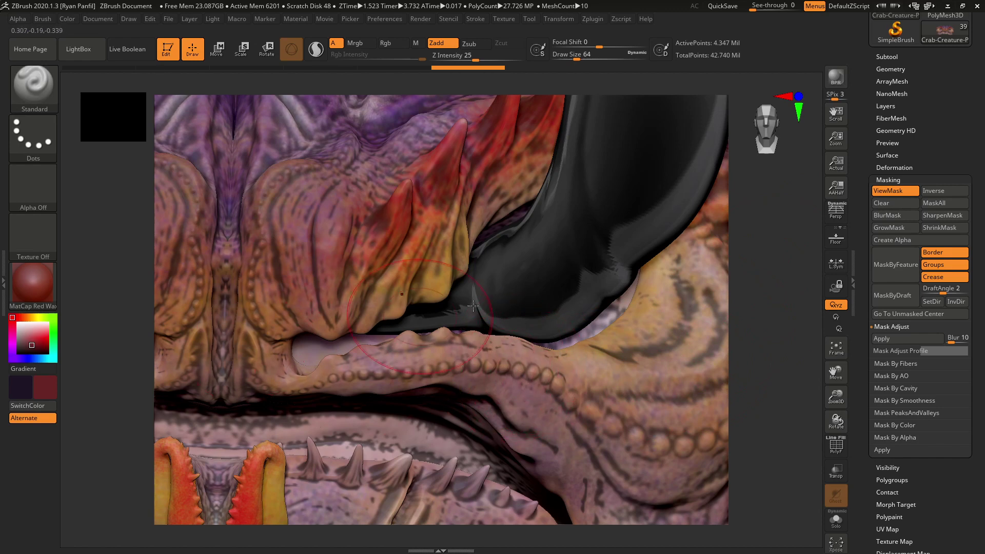
pyautogui.click(941, 191)
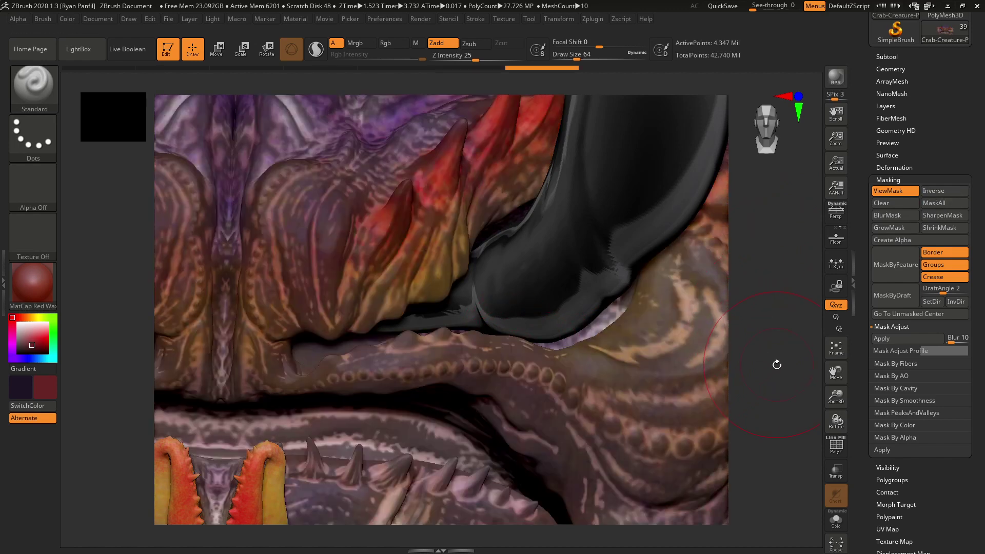
pyautogui.moveTo(776, 364); pyautogui.dragTo(719, 359)
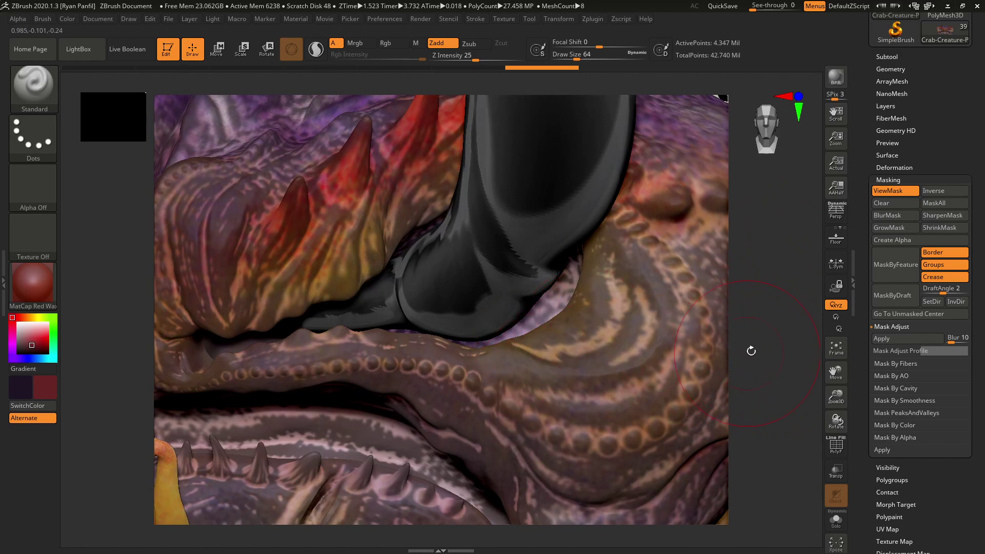
# - Hide the mask display and set the Standard brush to Rgb colour only, with Zadd off
pyautogui.click(894, 192)
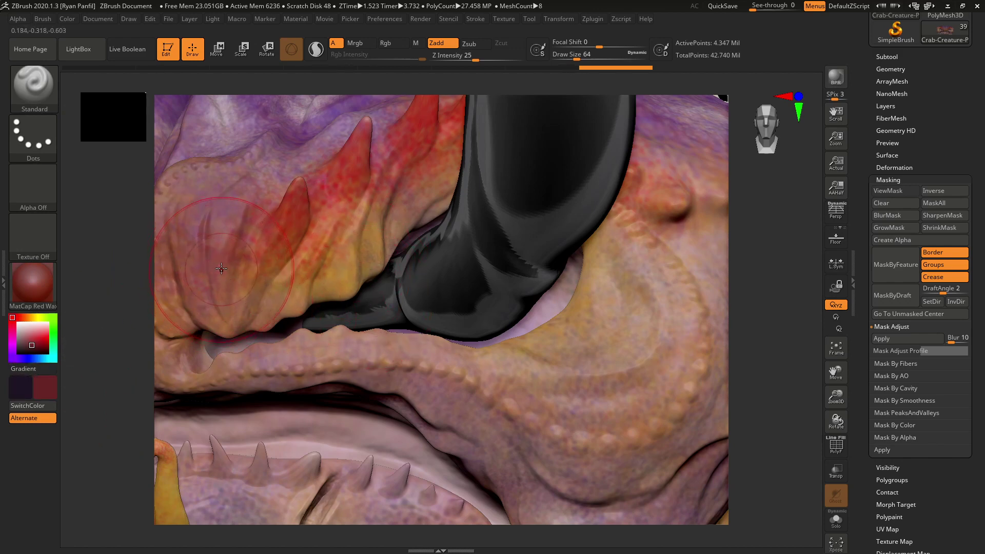
pyautogui.click(440, 45)
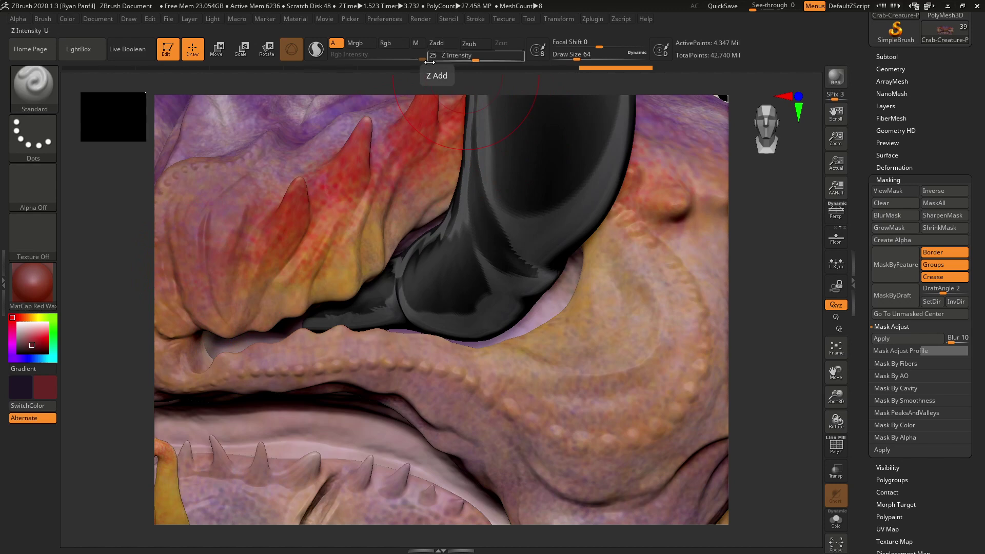
pyautogui.click(392, 44)
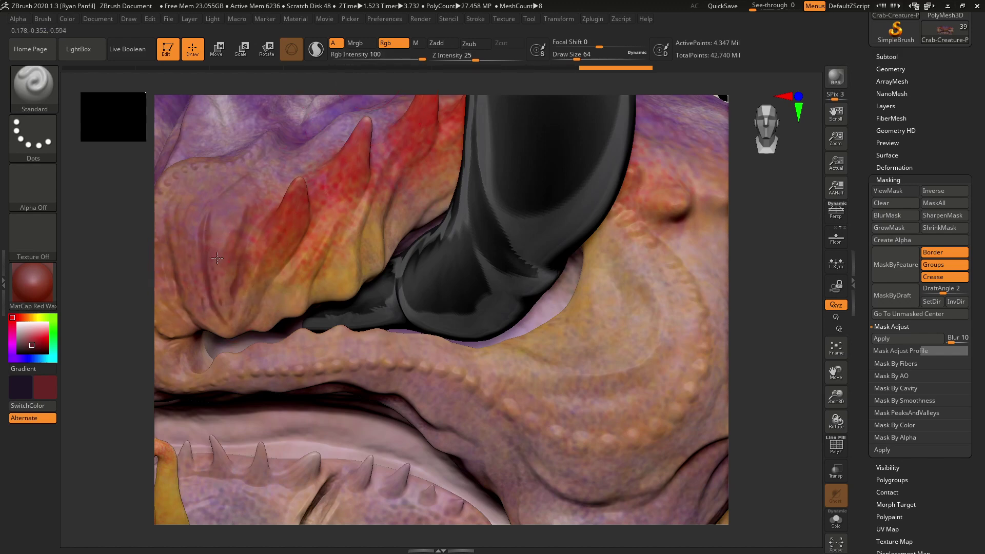
# - Try a dark red brush stroke through the mask on the brow folds, and undo it
pyautogui.moveTo(208, 280)
pyautogui.mouseDown()
pyautogui.moveTo(200, 226)
pyautogui.moveTo(277, 287)
pyautogui.moveTo(328, 267)
pyautogui.moveTo(255, 322)
pyautogui.mouseUp()
pyautogui.moveTo(739, 328)
pyautogui.mouseDown()
pyautogui.moveTo(774, 356)
pyautogui.moveTo(821, 343)
pyautogui.moveTo(787, 347)
pyautogui.mouseUp()
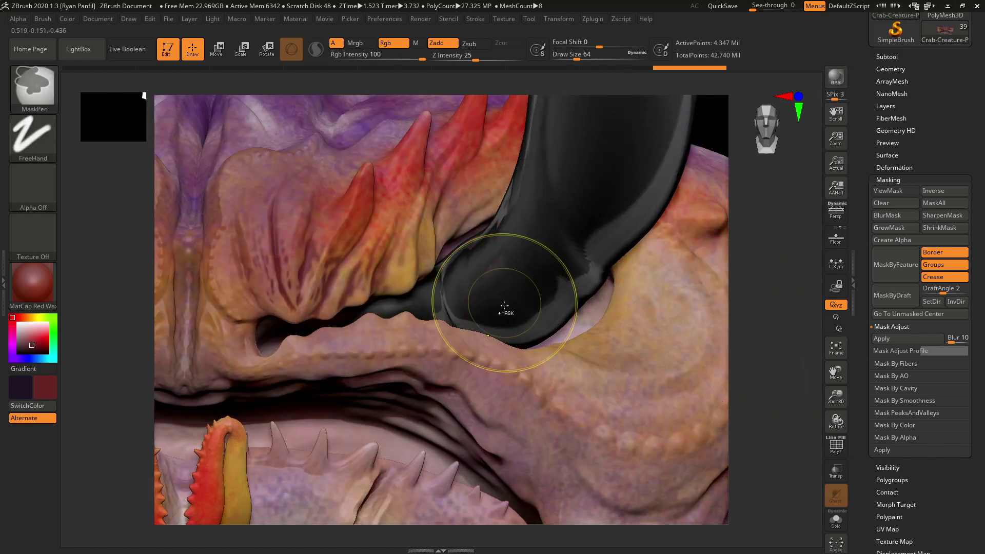
pyautogui.hotkey('ctrl', 'z')
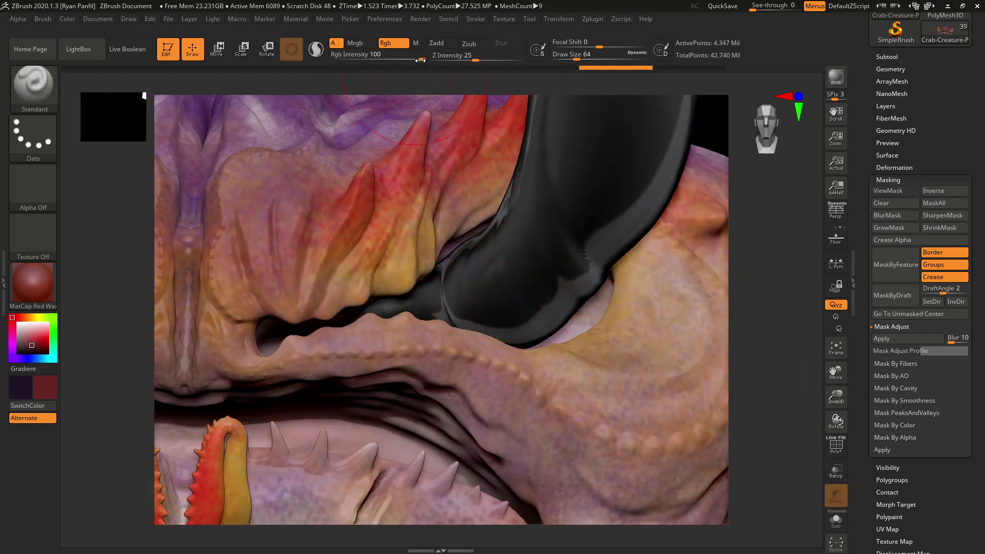
# - Set the Rgb intensity to 20, try a fainter stroke on the brow folds, and undo it
pyautogui.moveTo(420, 60); pyautogui.dragTo(366, 63)
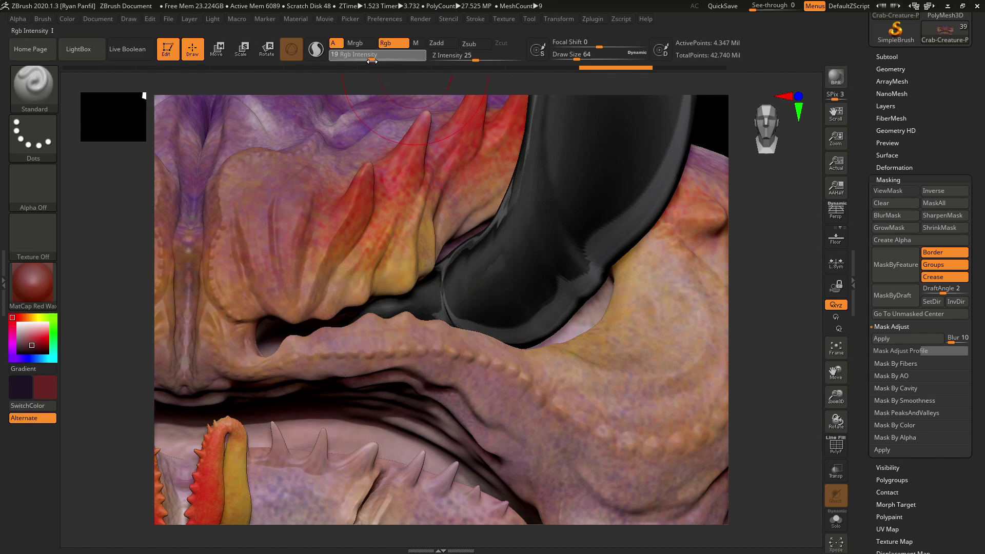
pyautogui.moveTo(373, 60); pyautogui.dragTo(373, 60)
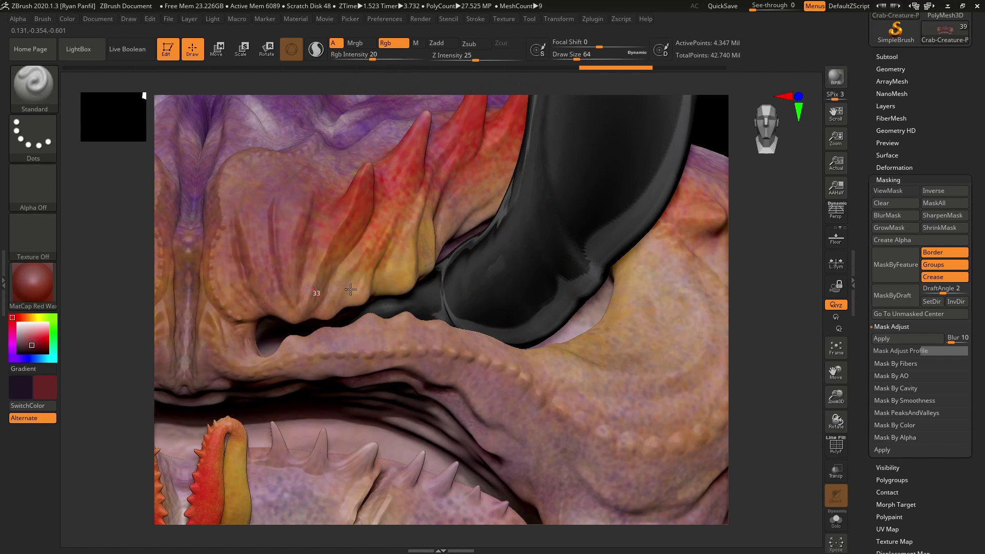
pyautogui.hotkey('ctrl', 'z')
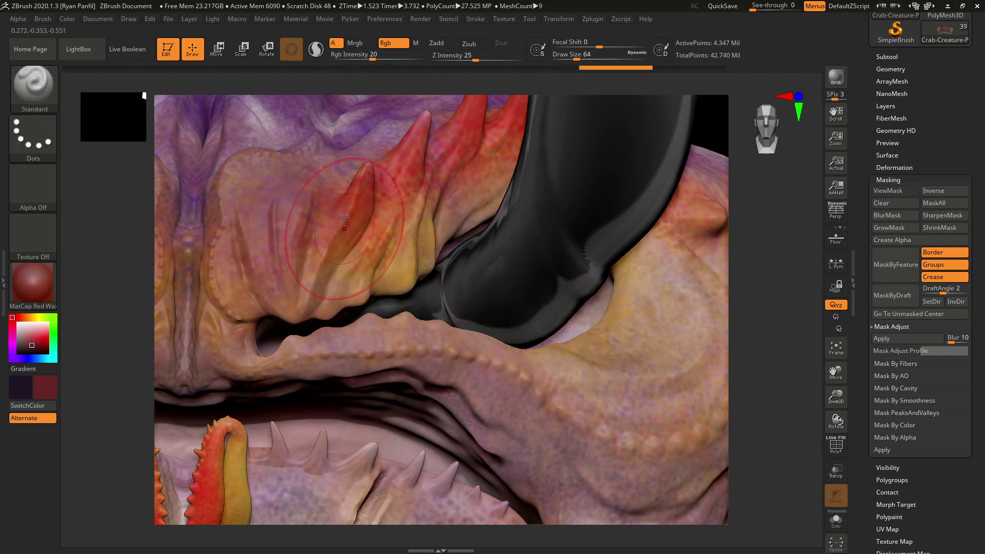
# - Try filling the masked head with dark red at Rgb intensity 100, inspect the recesses, and undo the fill
pyautogui.click(68, 18)
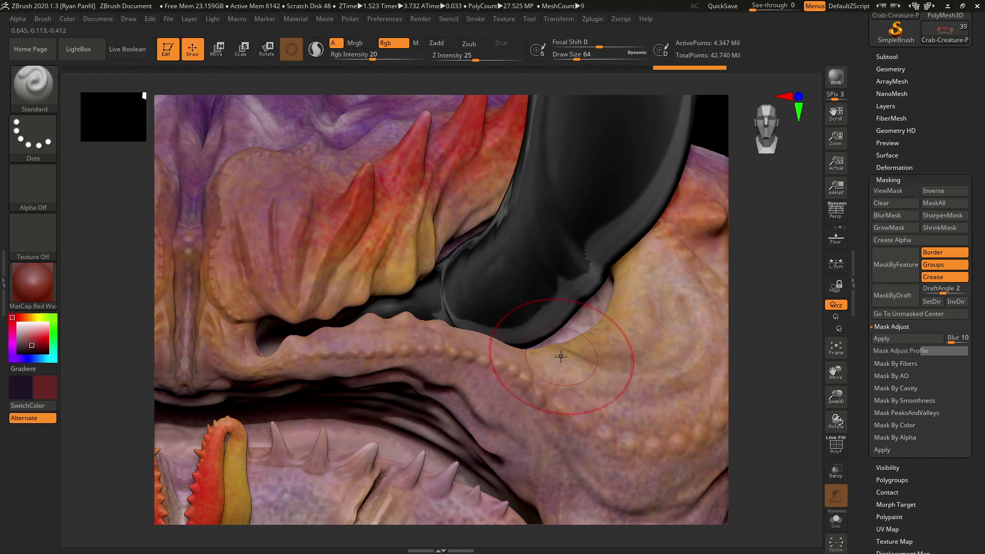
pyautogui.moveTo(733, 344); pyautogui.dragTo(761, 378)
pyautogui.moveTo(374, 59); pyautogui.dragTo(378, 59)
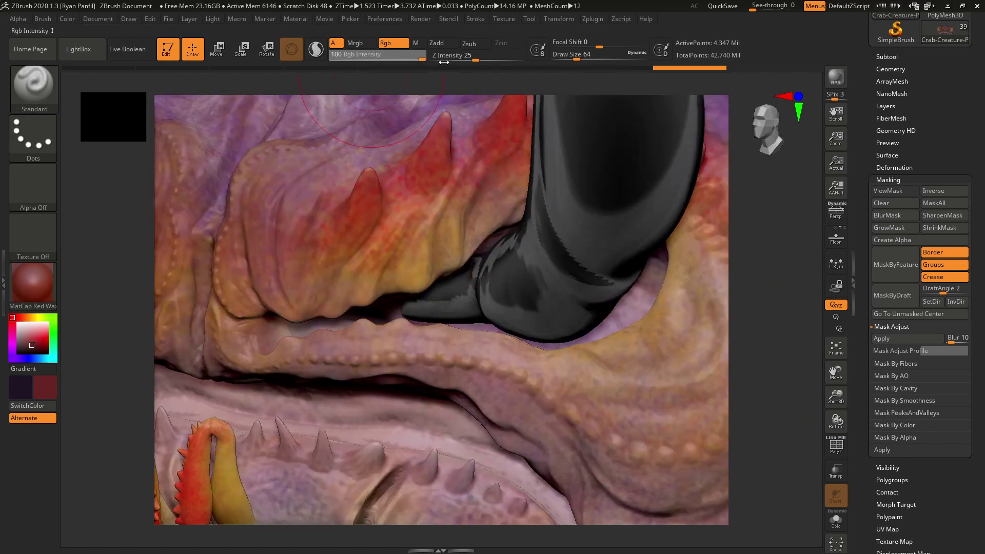
pyautogui.click(72, 19)
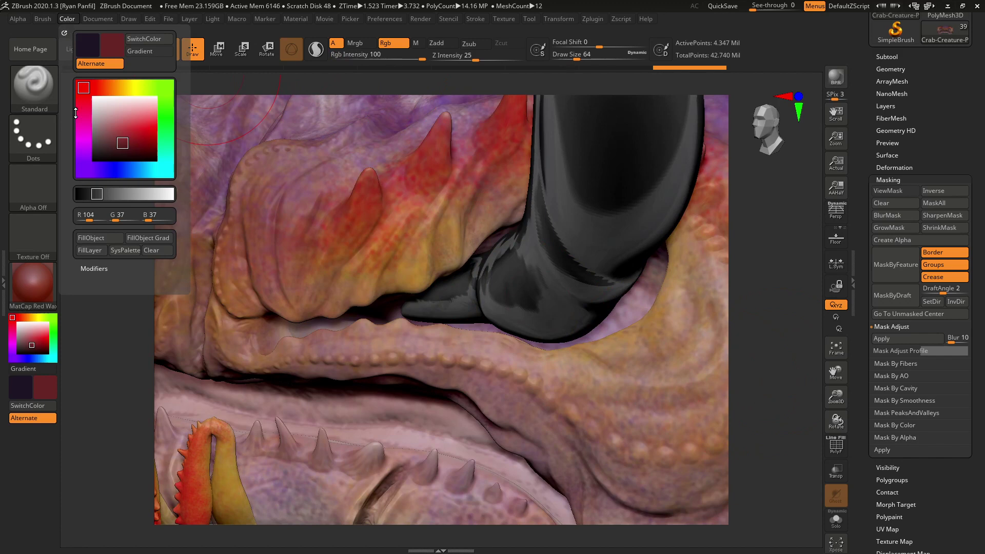
pyautogui.click(92, 239)
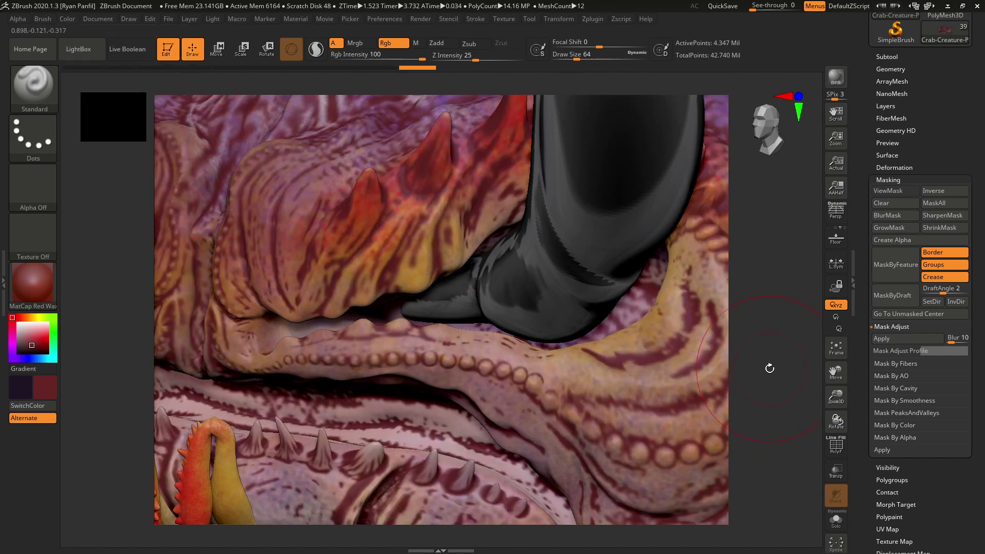
pyautogui.moveTo(779, 365); pyautogui.dragTo(766, 380)
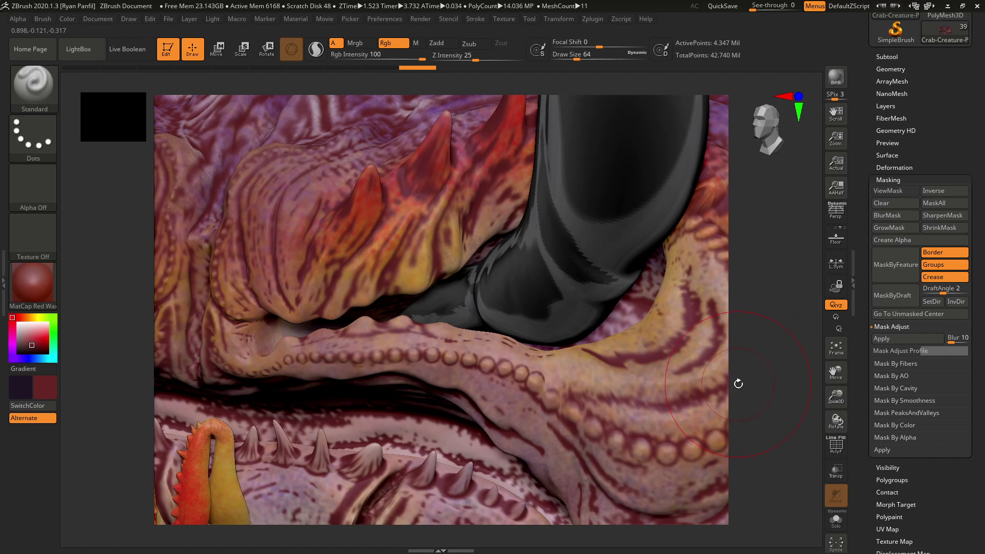
pyautogui.moveTo(510, 269); pyautogui.dragTo(529, 300)
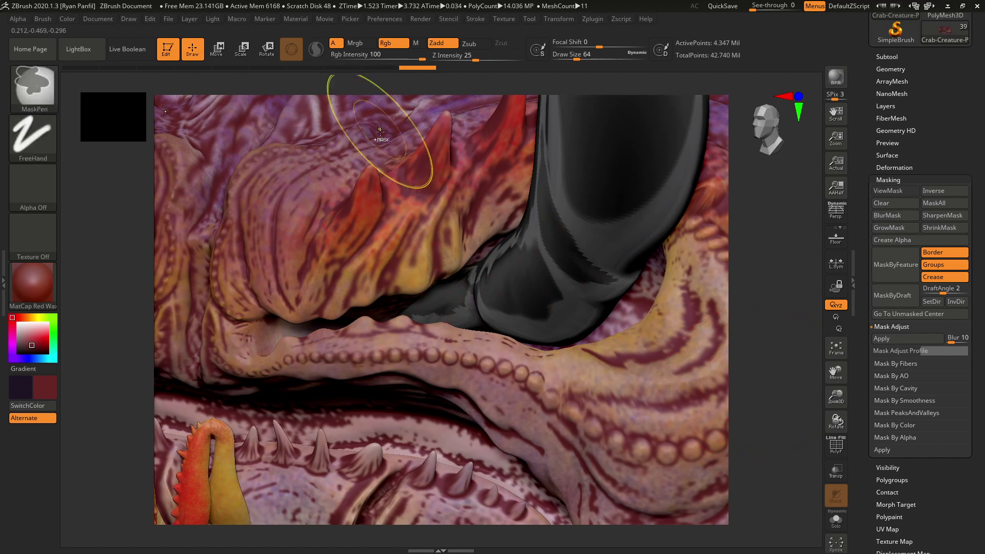
pyautogui.hotkey('ctrl', 'z')
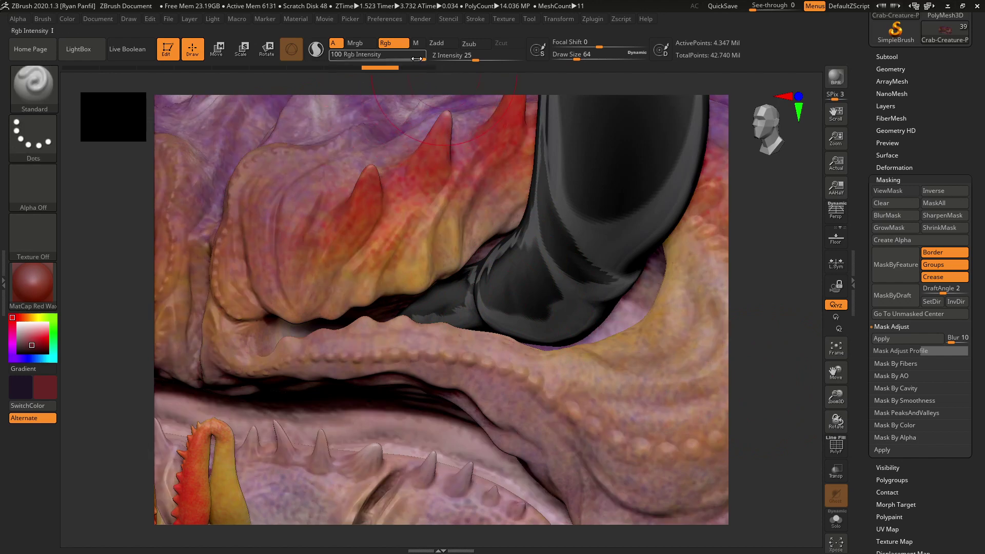
# - Try a dark red fill on the head at Rgb intensity 29, check it on the whole creature, and undo it
pyautogui.moveTo(421, 60); pyautogui.dragTo(374, 60)
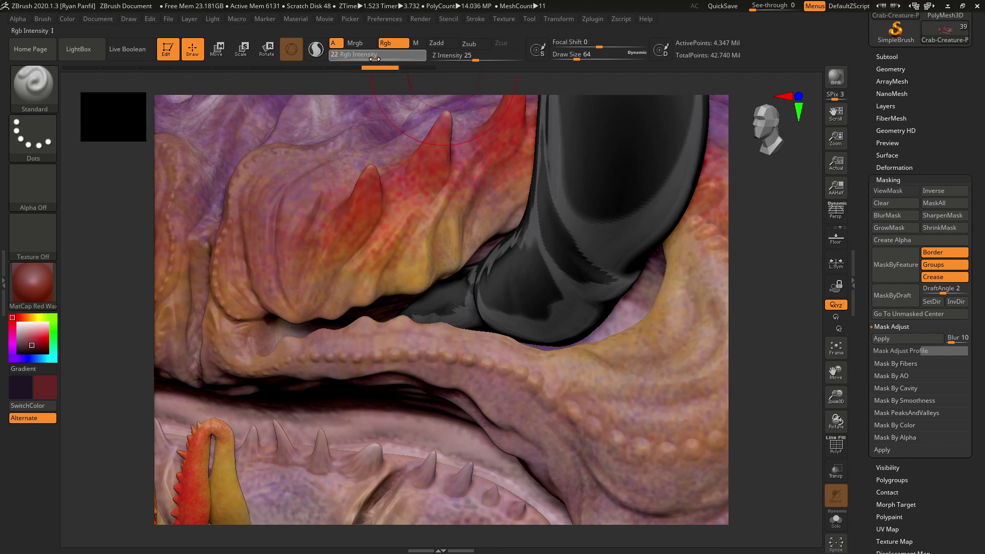
pyautogui.moveTo(380, 60); pyautogui.dragTo(381, 59)
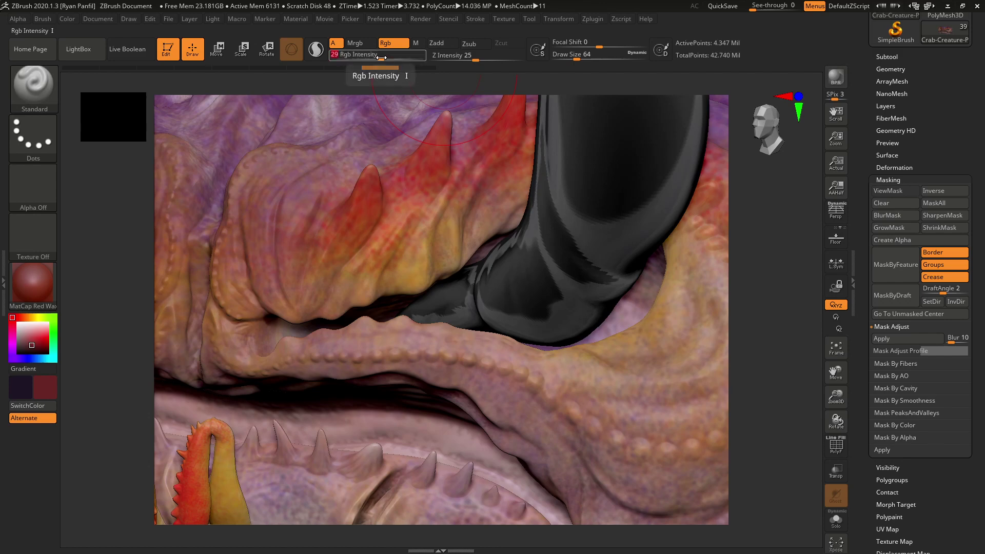
pyautogui.click(68, 18)
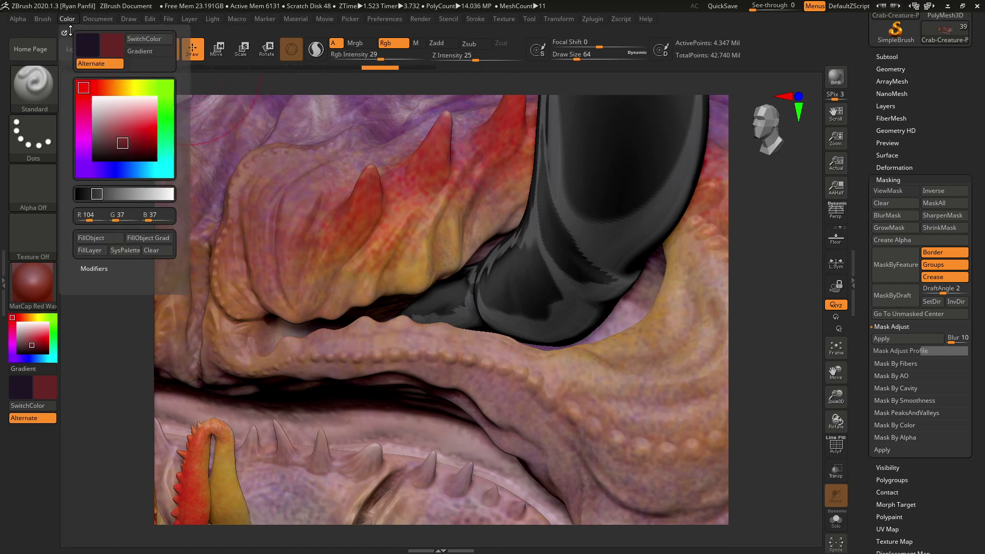
pyautogui.click(100, 238)
pyautogui.press('f')
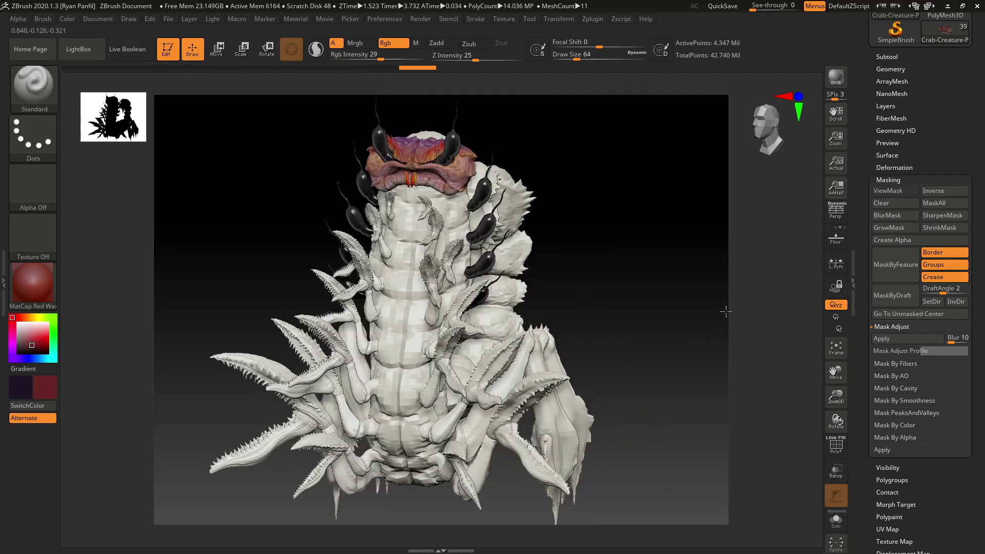
pyautogui.keyDown('shift'); pyautogui.moveTo(655, 255); pyautogui.dragTo(675, 286); pyautogui.keyUp('shift')
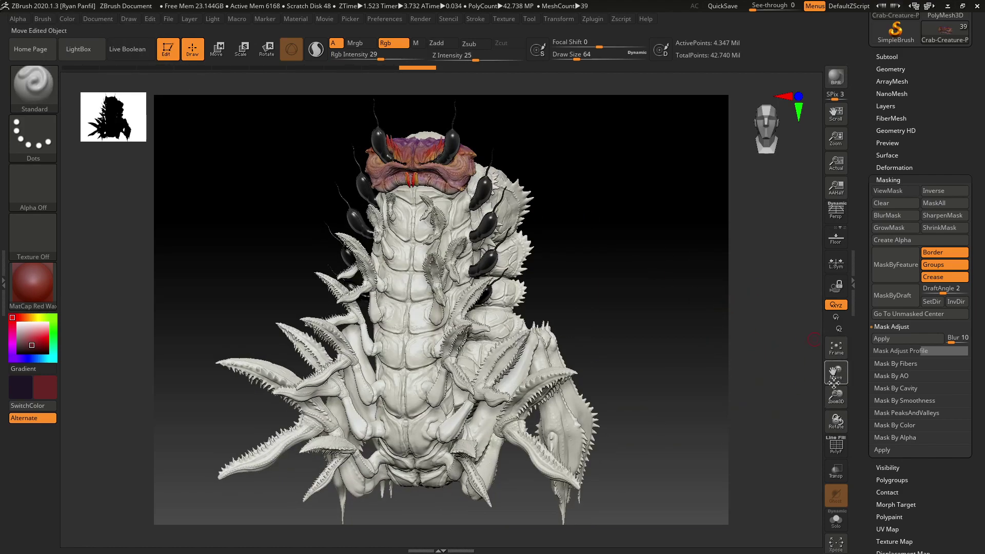
pyautogui.moveTo(835, 395); pyautogui.dragTo(661, 271)
pyautogui.moveTo(791, 282); pyautogui.dragTo(786, 288)
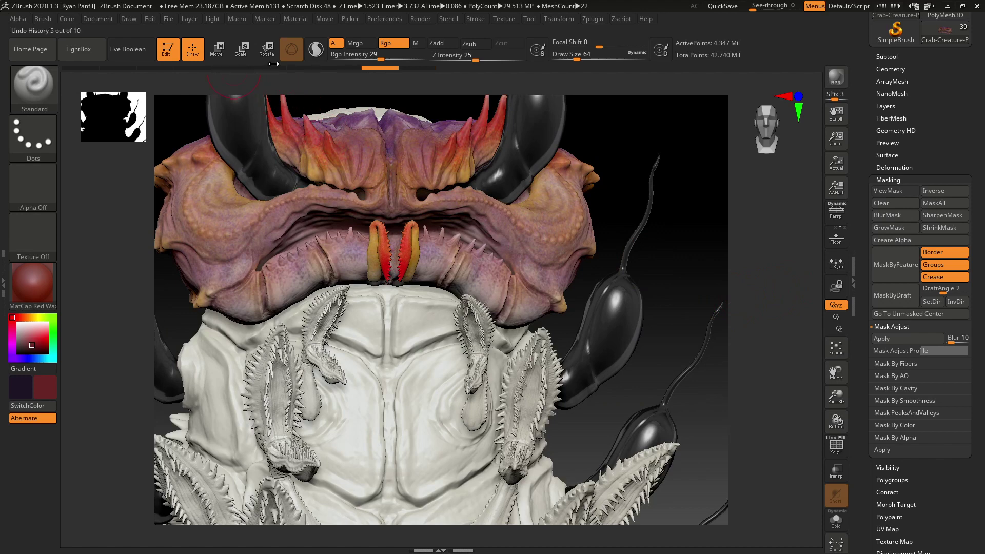
# - Try a weaker dark red fill on the head at Rgb intensity 20, and undo it
pyautogui.moveTo(378, 59); pyautogui.dragTo(373, 60)
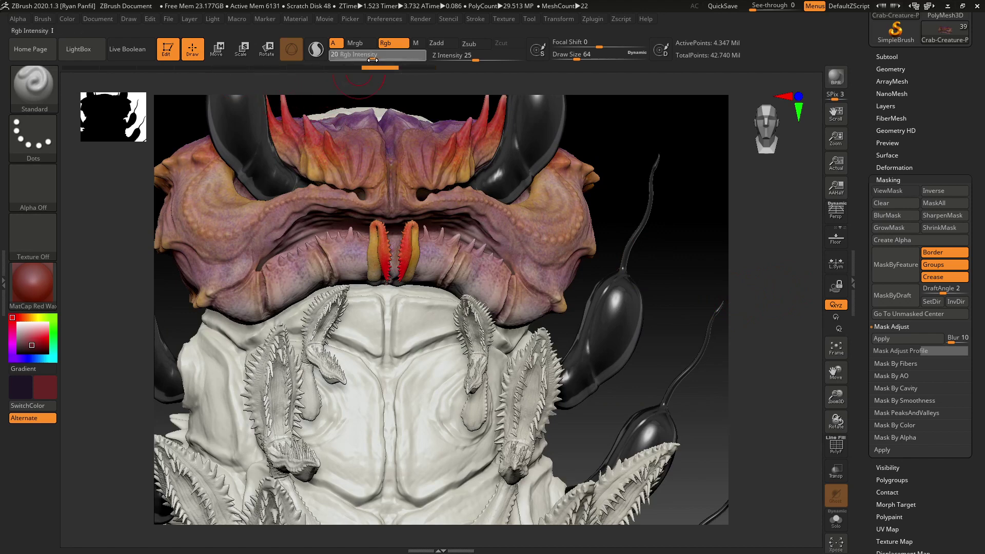
pyautogui.click(70, 19)
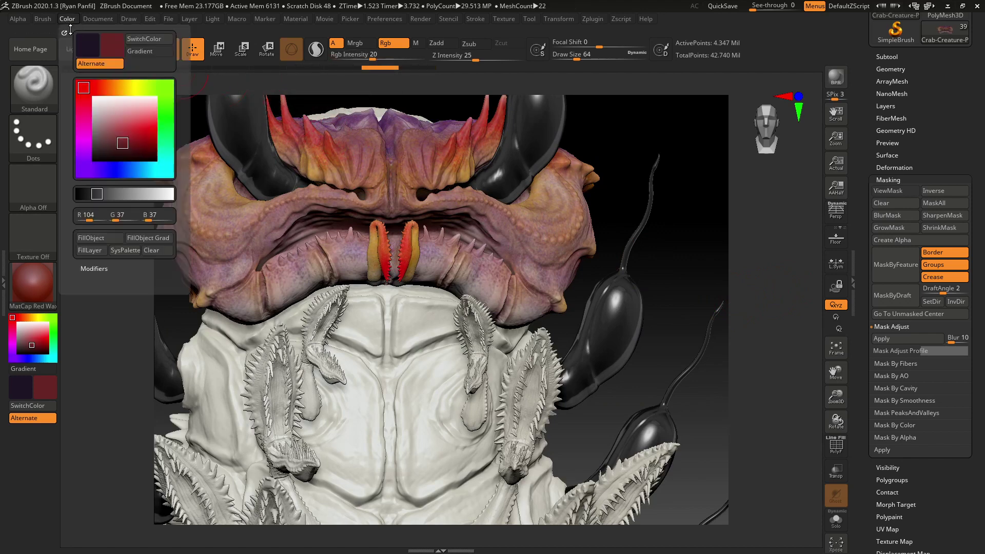
pyautogui.click(96, 238)
pyautogui.moveTo(680, 188); pyautogui.dragTo(750, 363)
pyautogui.hotkey('ctrl', 'z')
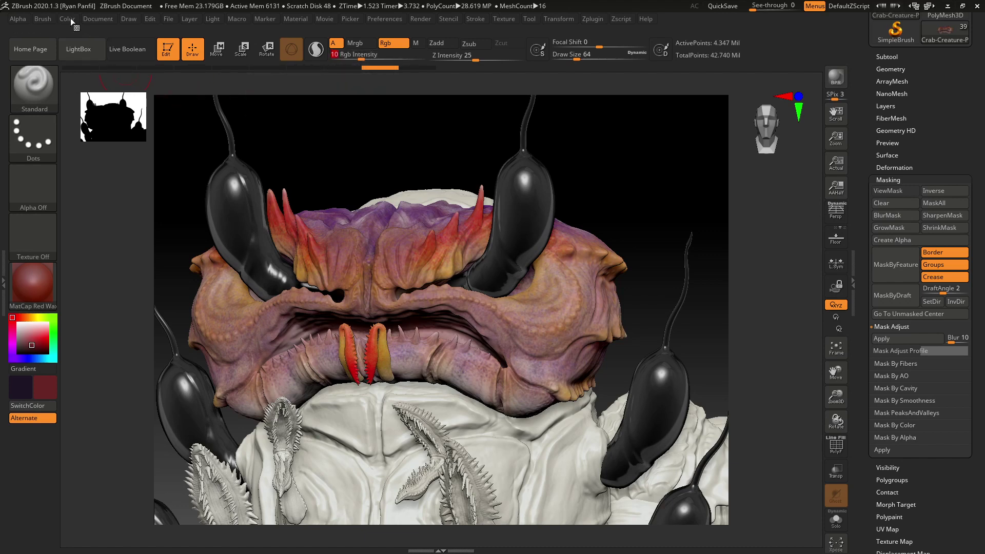
# - Fill the masked head with dark red at Rgb intensity 10 and inspect the recesses from several angles
pyautogui.click(69, 19)
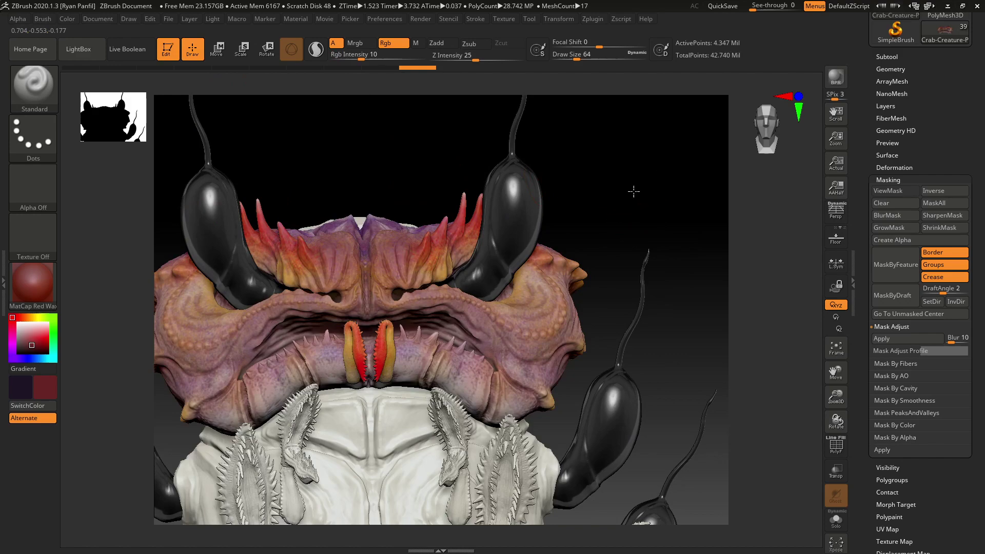
pyautogui.moveTo(644, 209); pyautogui.dragTo(624, 255)
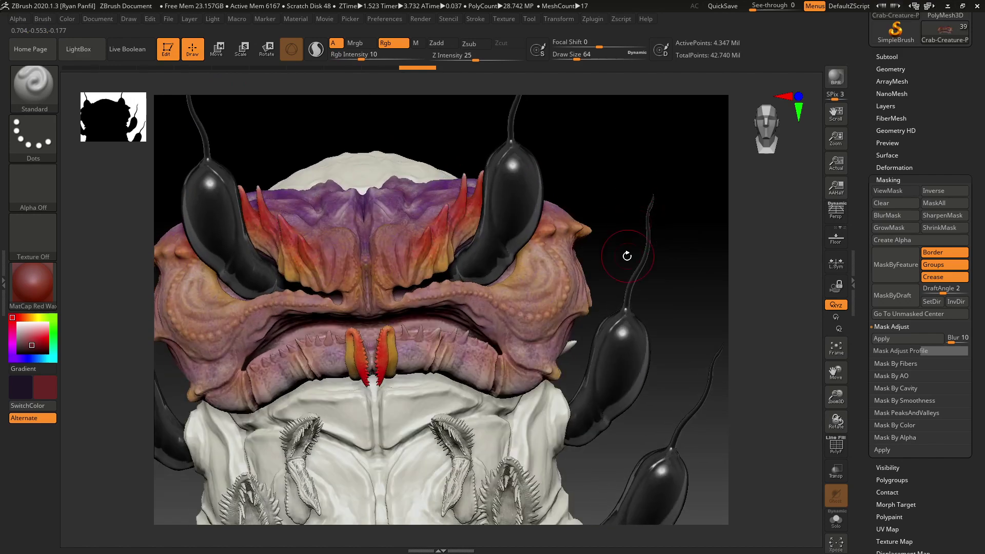
pyautogui.moveTo(693, 271); pyautogui.dragTo(708, 314)
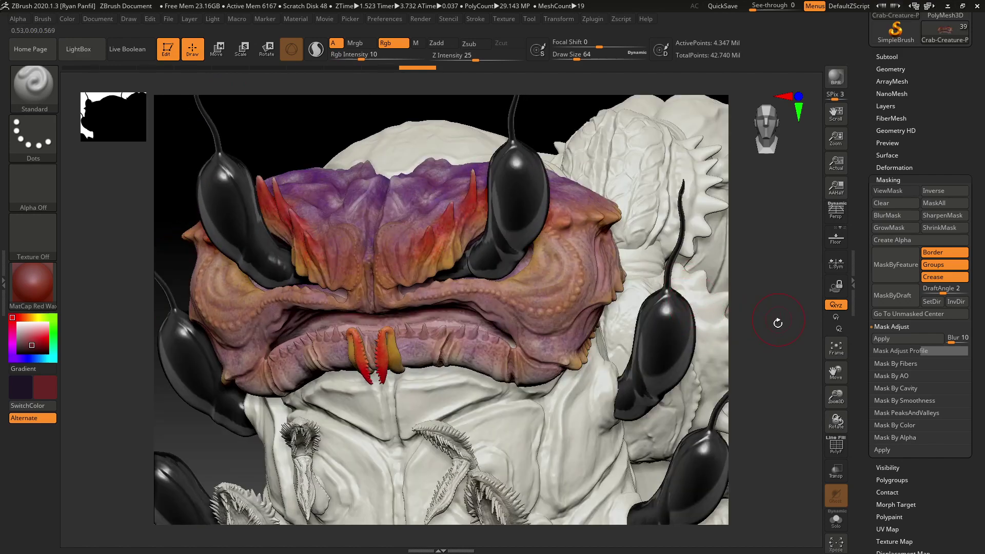
pyautogui.moveTo(776, 325)
pyautogui.mouseDown()
pyautogui.moveTo(769, 348)
pyautogui.moveTo(785, 338)
pyautogui.moveTo(778, 326)
pyautogui.moveTo(767, 340)
pyautogui.moveTo(790, 328)
pyautogui.mouseUp()
pyautogui.moveTo(836, 399); pyautogui.dragTo(836, 379)
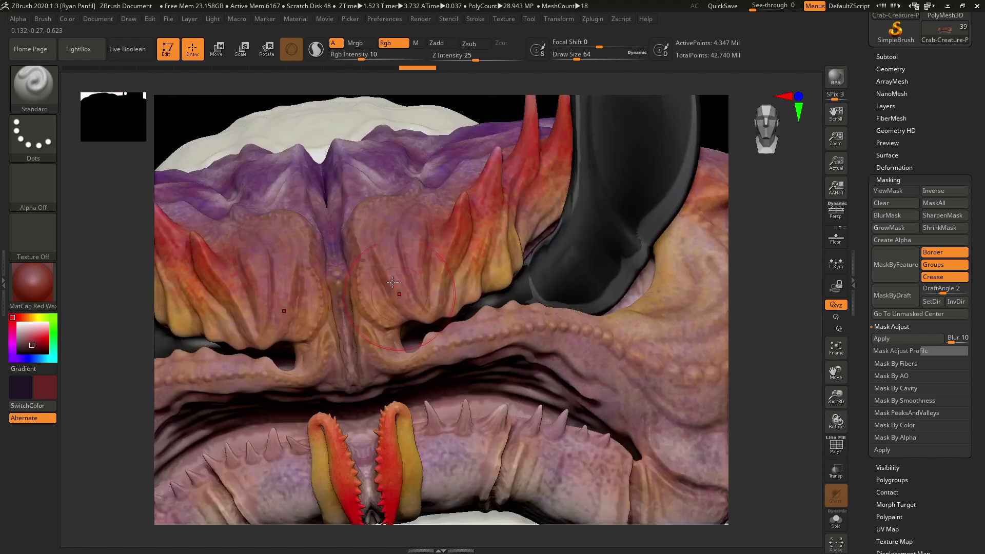
# - Spray dark red over the brow folds through the mask, using Alpha 07 and the Color Spray stroke
pyautogui.click(44, 191)
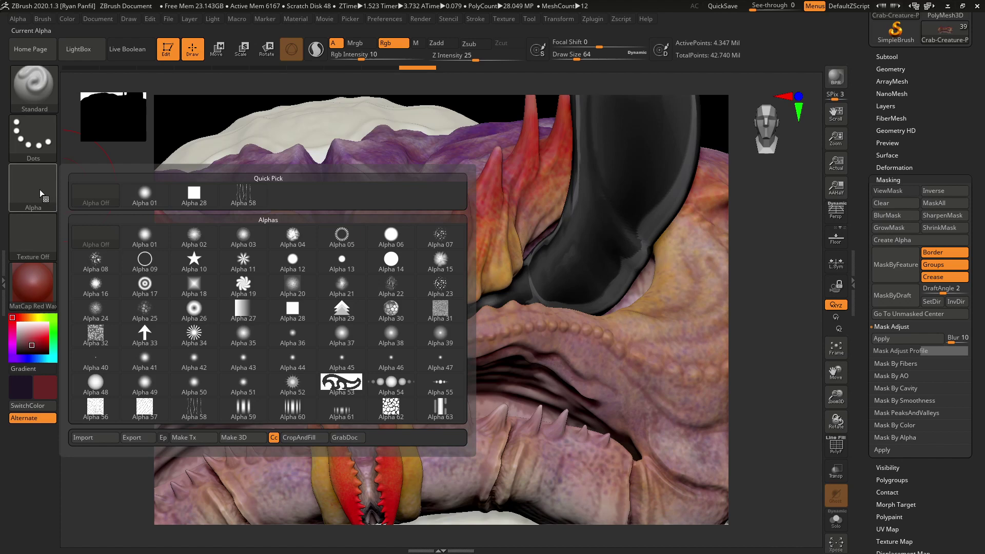
pyautogui.click(430, 240)
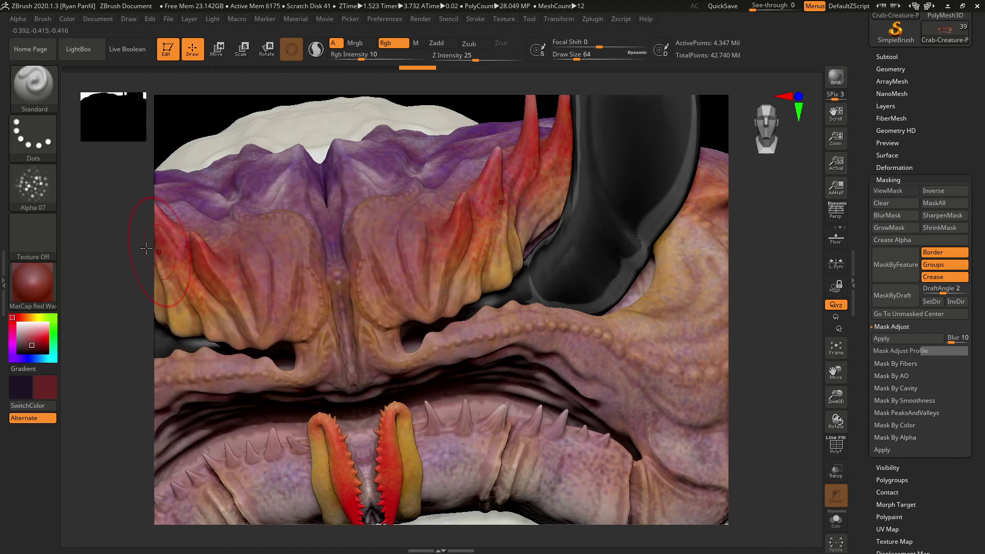
pyautogui.click(35, 143)
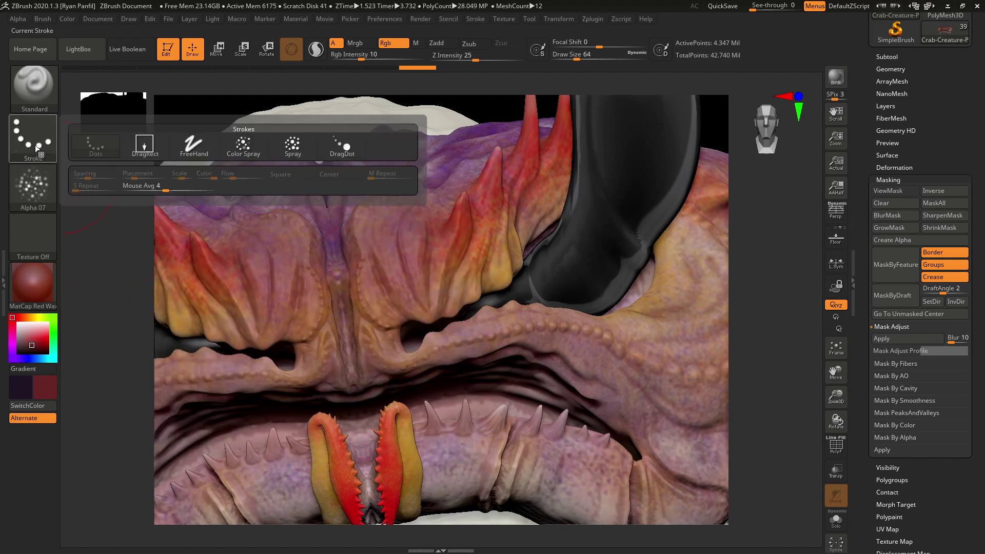
pyautogui.click(249, 148)
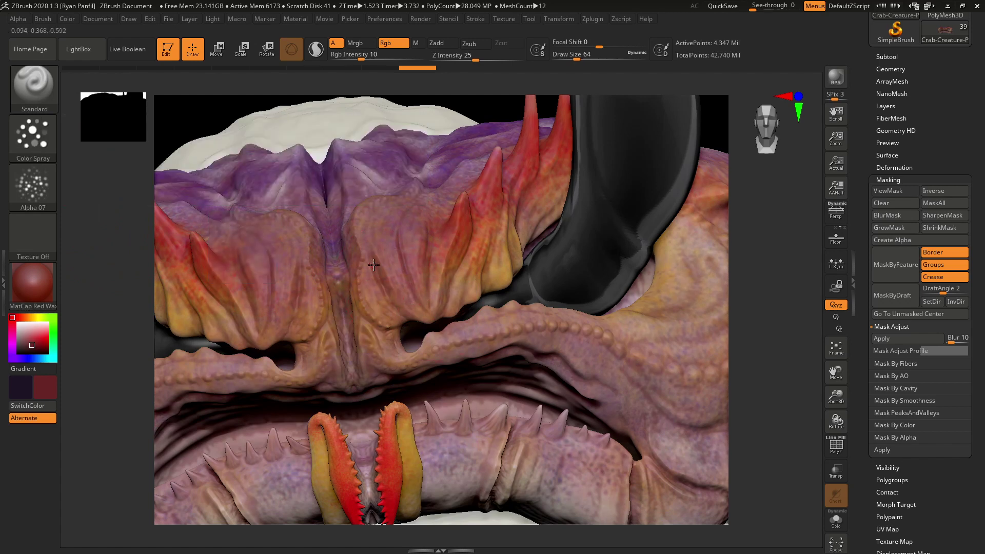
pyautogui.moveTo(411, 280)
pyautogui.mouseDown()
pyautogui.moveTo(431, 209)
pyautogui.moveTo(417, 250)
pyautogui.mouseUp()
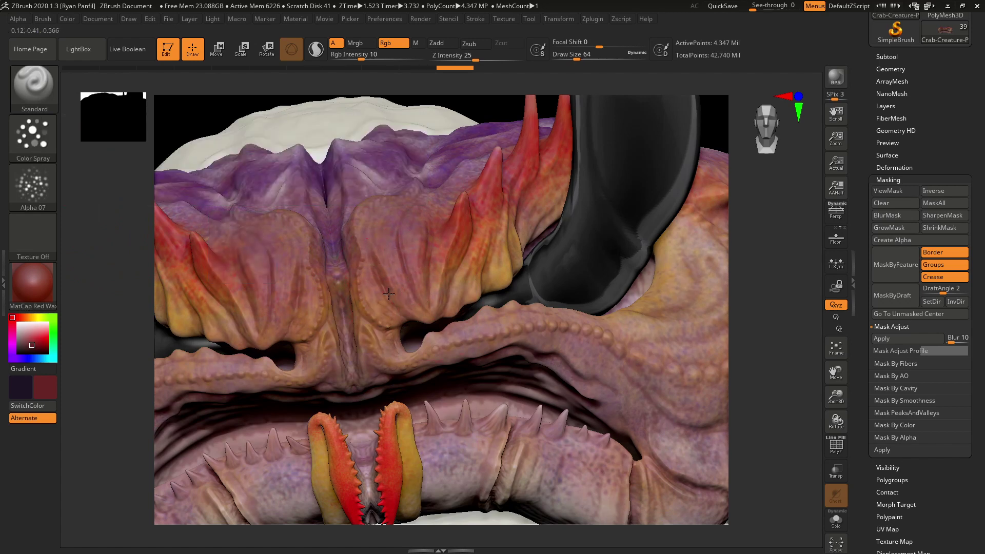
pyautogui.moveTo(402, 309); pyautogui.dragTo(365, 244)
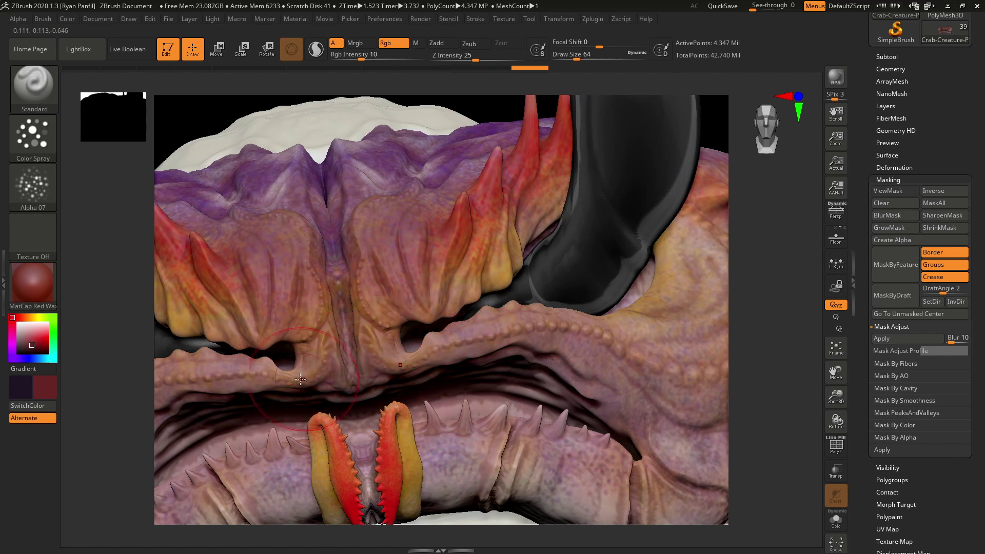
# - Set the Rgb intensity to 30 and spray more dark red into the brow folds above the nostril
pyautogui.moveTo(361, 56); pyautogui.dragTo(376, 58)
pyautogui.moveTo(434, 298); pyautogui.dragTo(438, 311)
pyautogui.moveTo(747, 301); pyautogui.dragTo(785, 357)
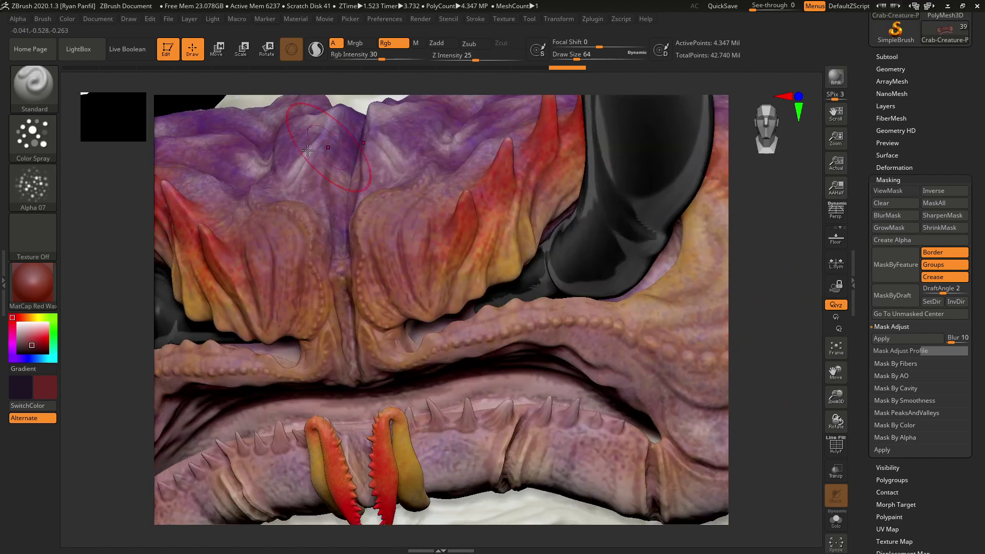
# - Paint dark red into the recesses around the nostrils with Alpha 01, the FreeHand stroke and a draw size of 44
pyautogui.click(40, 194)
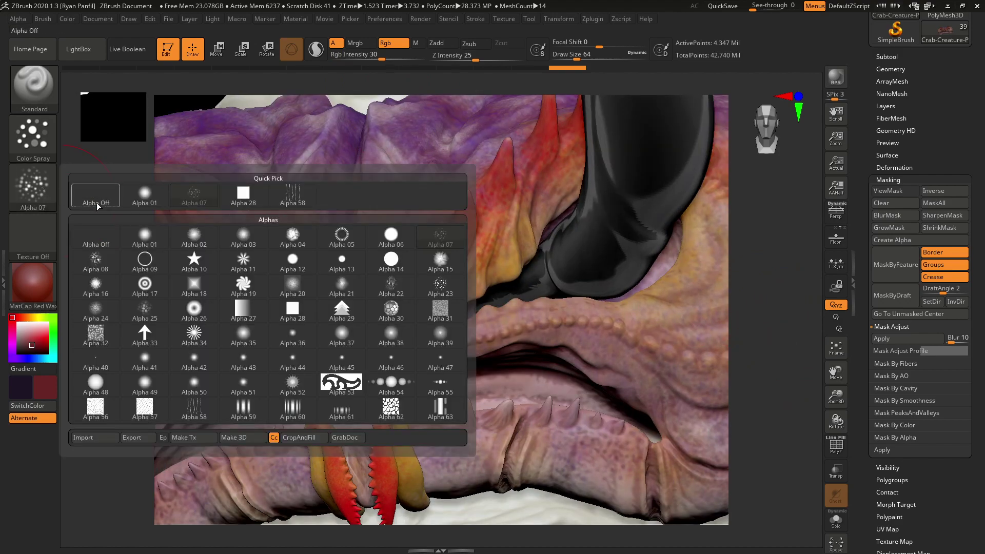
pyautogui.click(144, 194)
pyautogui.click(41, 133)
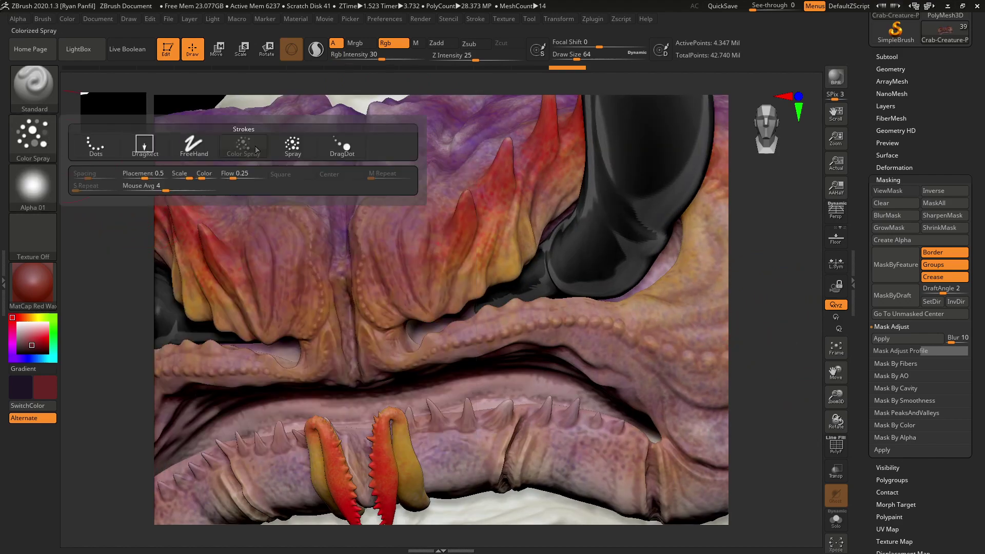
pyautogui.click(194, 146)
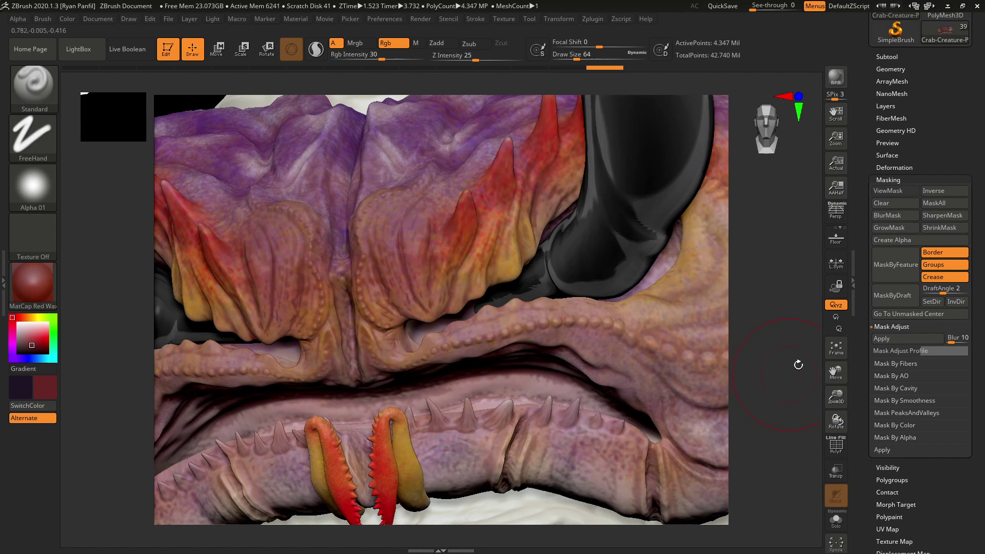
pyautogui.moveTo(797, 345); pyautogui.dragTo(696, 336)
pyautogui.press('[')
pyautogui.press('[')
pyautogui.moveTo(383, 356)
pyautogui.mouseDown()
pyautogui.moveTo(394, 349)
pyautogui.moveTo(392, 366)
pyautogui.mouseUp()
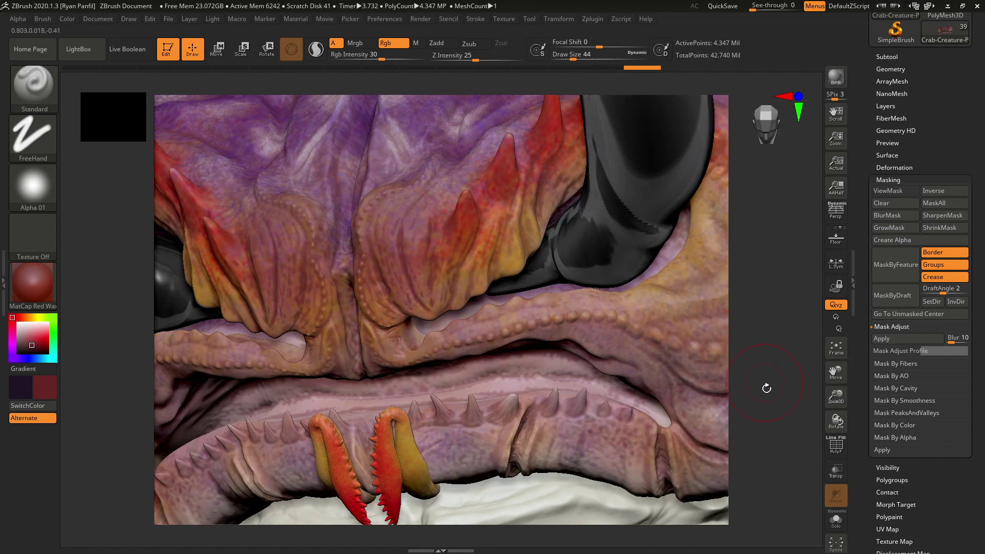
# - Paint dark red into the recesses around the cheek bumps and the spiny lower jaw
pyautogui.moveTo(770, 389); pyautogui.dragTo(674, 353)
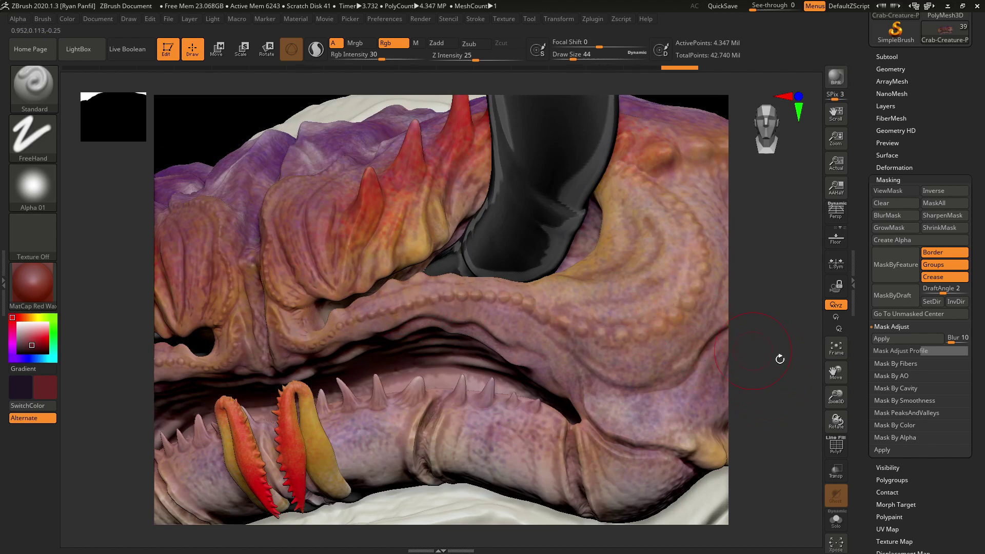
pyautogui.moveTo(785, 363)
pyautogui.mouseDown()
pyautogui.moveTo(761, 362)
pyautogui.moveTo(769, 352)
pyautogui.mouseUp()
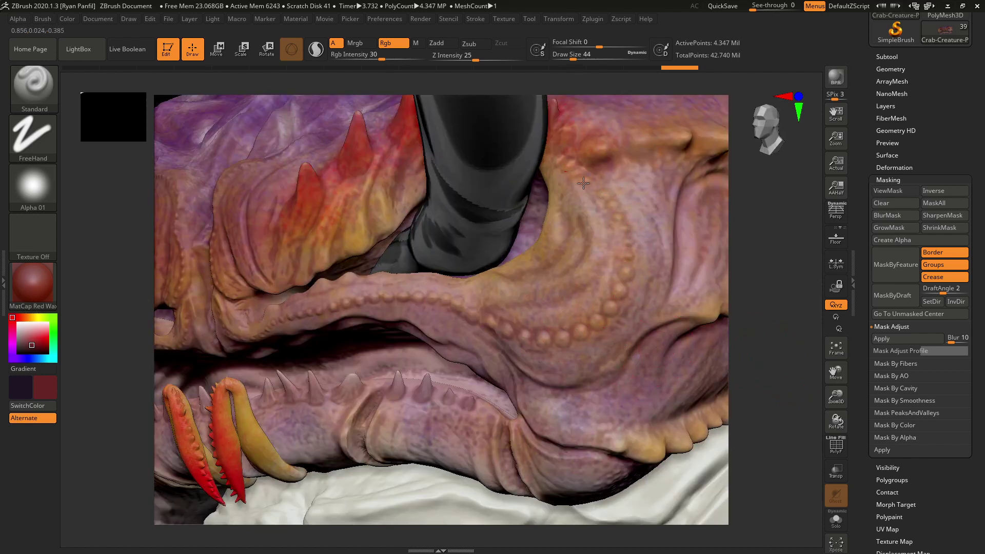
pyautogui.moveTo(800, 330); pyautogui.dragTo(787, 356)
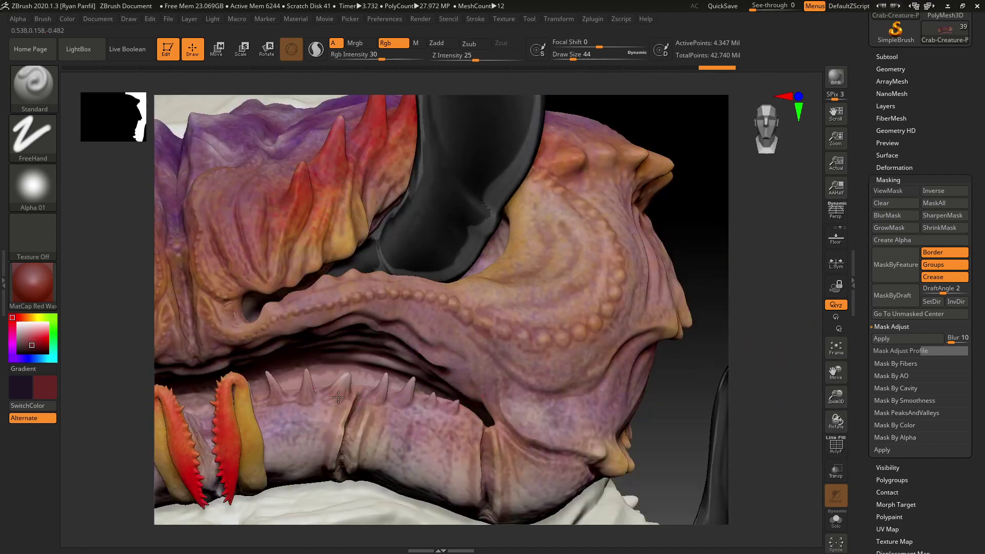
pyautogui.moveTo(313, 399); pyautogui.dragTo(343, 406)
pyautogui.keyDown('alt'); pyautogui.moveTo(680, 436); pyautogui.dragTo(860, 356); pyautogui.keyUp('alt')
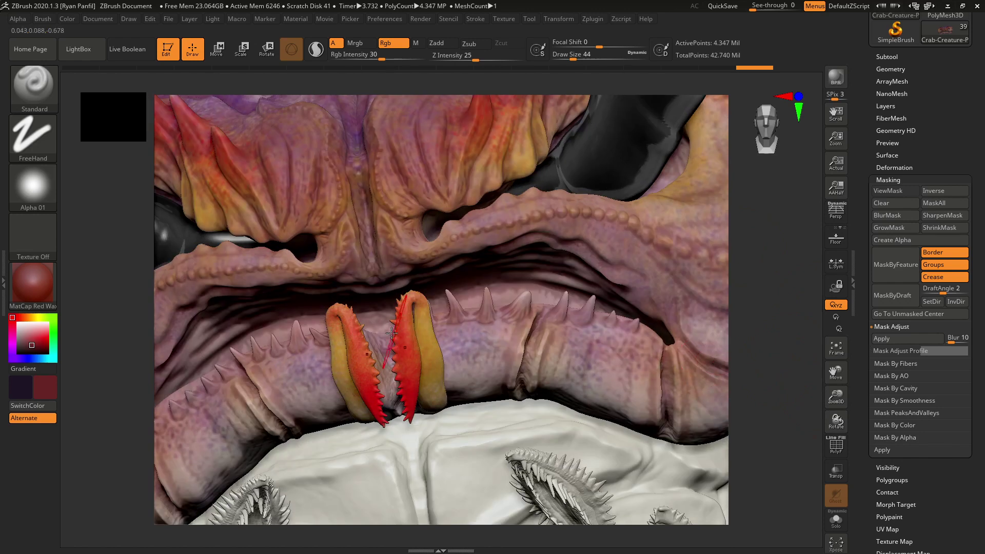
# - Paint dark red into the gap between the two pincers and the creases between the lower jaw segments
pyautogui.moveTo(386, 356); pyautogui.dragTo(396, 403)
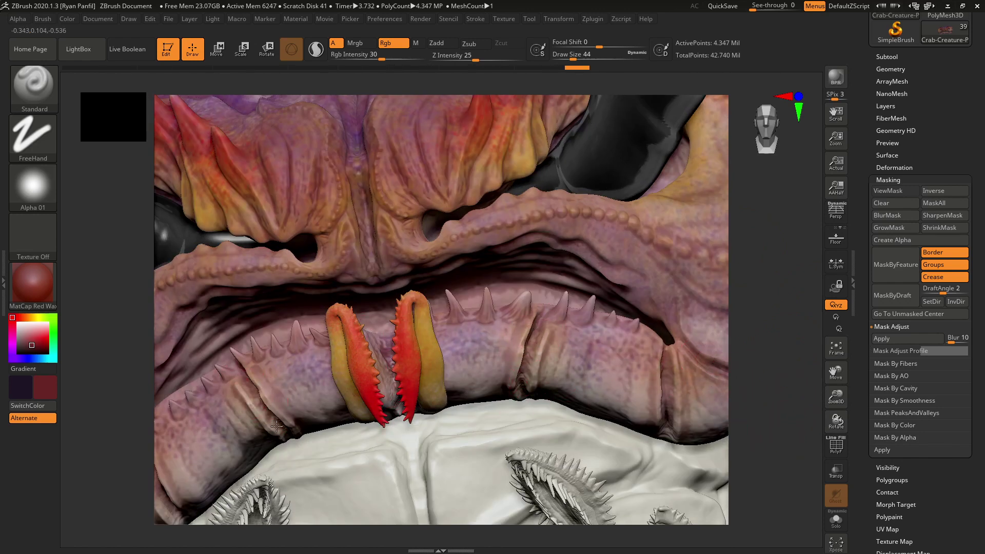
pyautogui.moveTo(281, 435); pyautogui.dragTo(283, 437)
pyautogui.moveTo(796, 435); pyautogui.dragTo(658, 381)
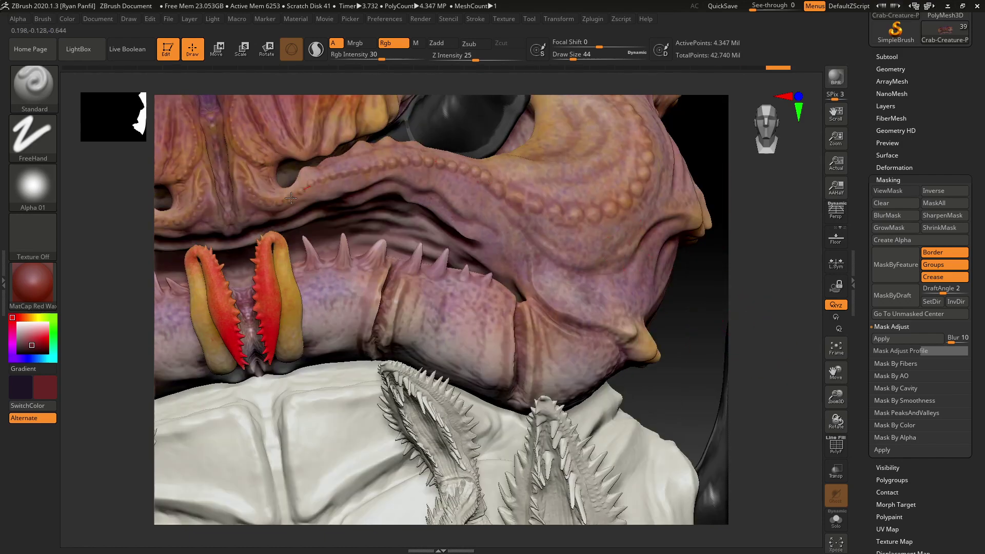
pyautogui.keyDown('alt'); pyautogui.moveTo(750, 352); pyautogui.dragTo(734, 299); pyautogui.keyUp('alt')
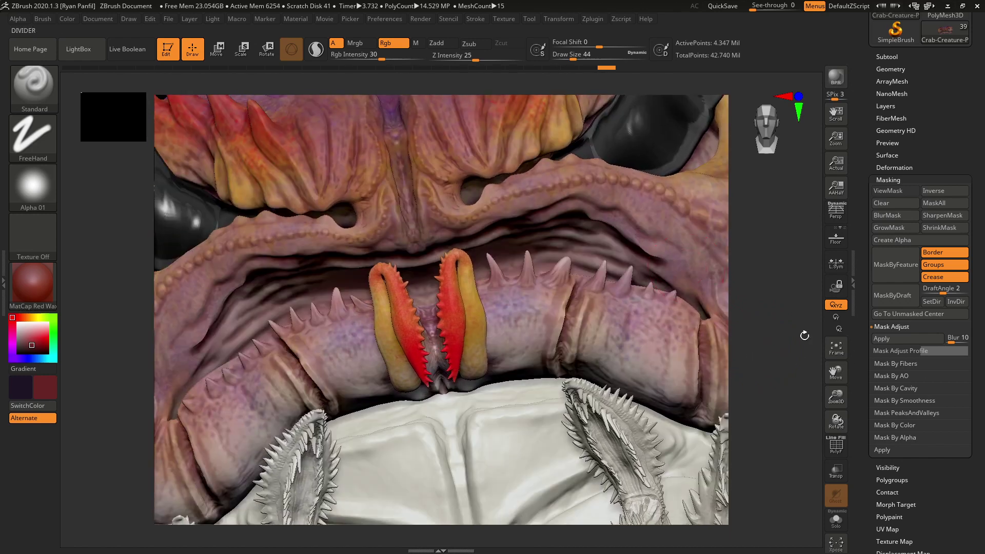
pyautogui.keyDown('alt'); pyautogui.moveTo(773, 257); pyautogui.dragTo(744, 255); pyautogui.keyUp('alt')
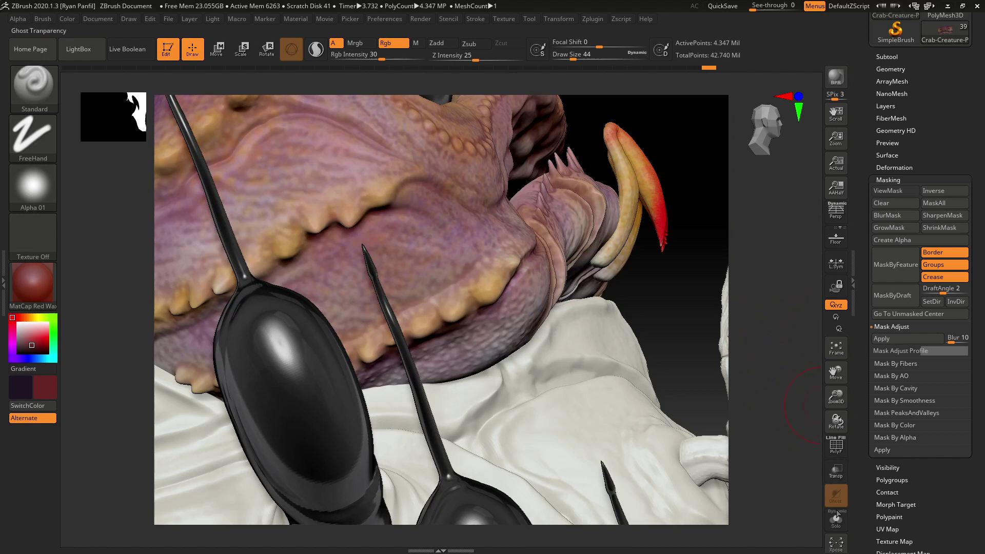
# - Isolate the head with Solo mode and check the paint on its side shell, underside and front
pyautogui.click(836, 516)
pyautogui.moveTo(712, 331); pyautogui.dragTo(703, 405)
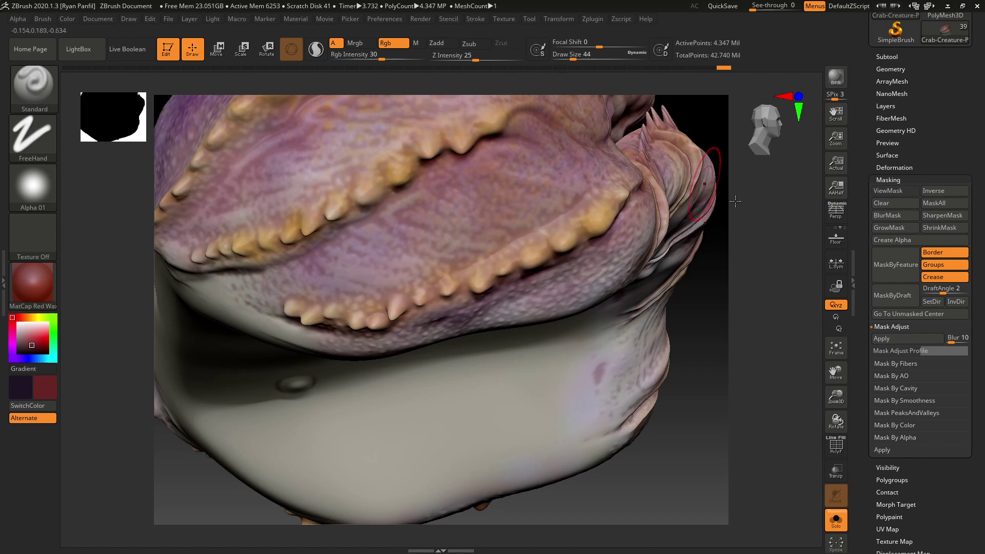
pyautogui.keyDown('alt'); pyautogui.moveTo(781, 197); pyautogui.dragTo(790, 343); pyautogui.keyUp('alt')
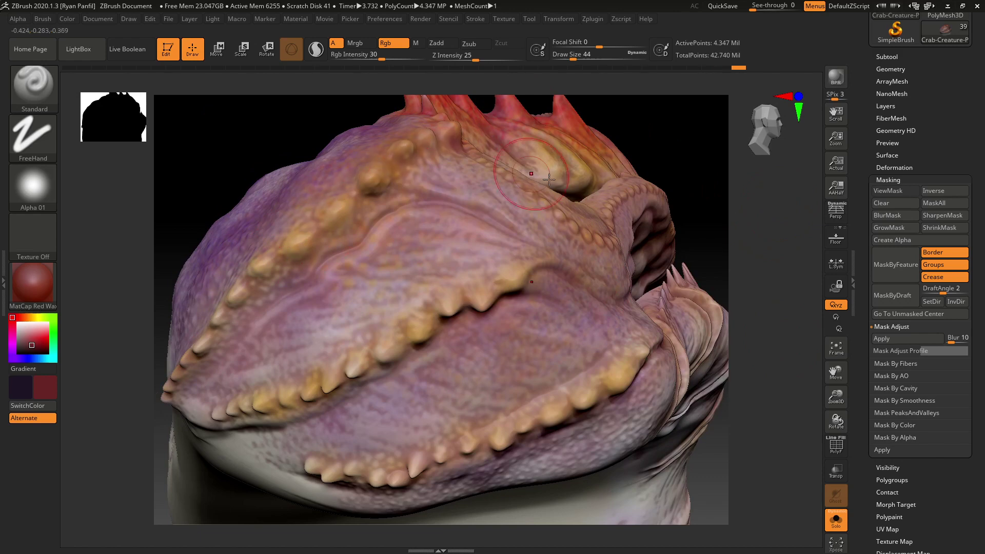
pyautogui.moveTo(786, 310); pyautogui.dragTo(601, 354)
pyautogui.moveTo(823, 360); pyautogui.dragTo(492, 282)
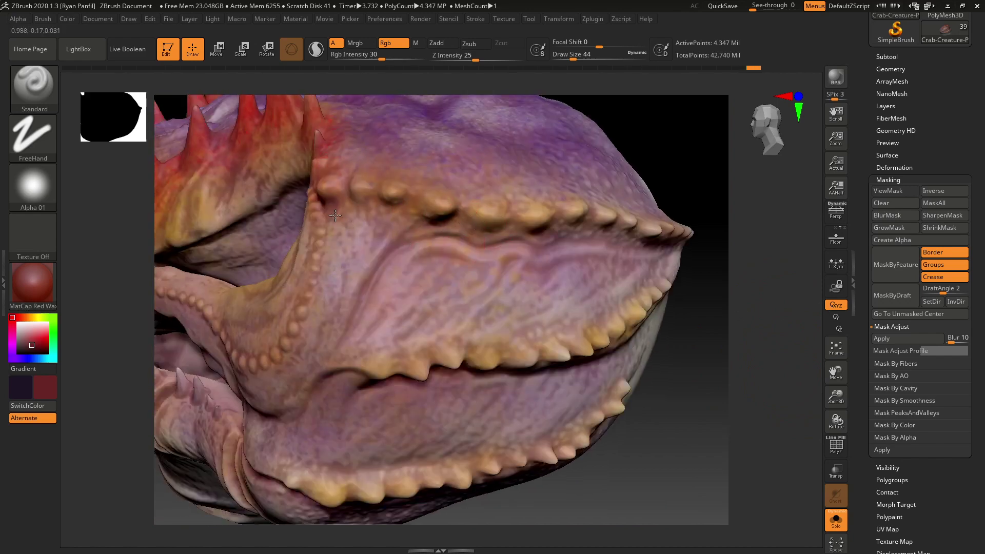
pyautogui.moveTo(718, 398); pyautogui.dragTo(633, 376)
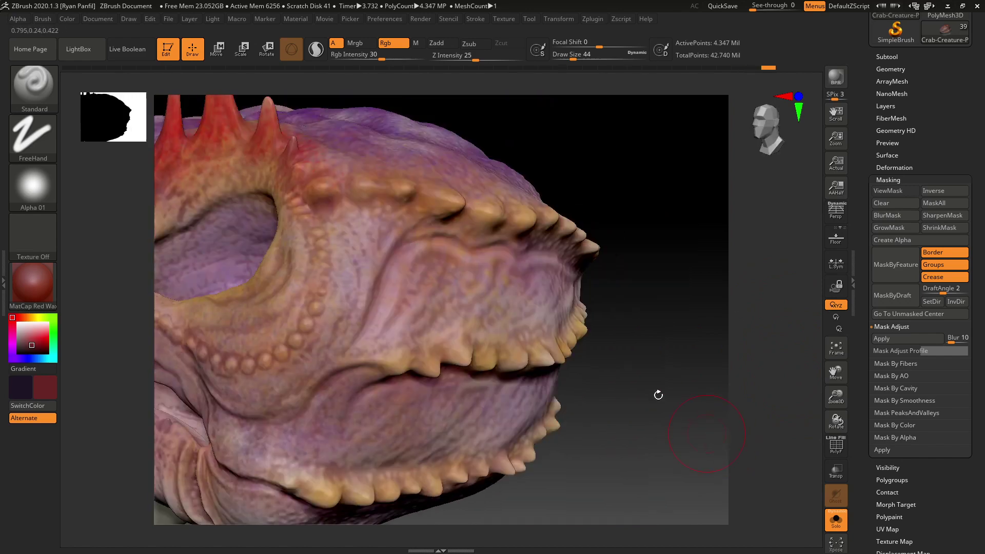
pyautogui.press('f')
pyautogui.moveTo(635, 488); pyautogui.dragTo(718, 474)
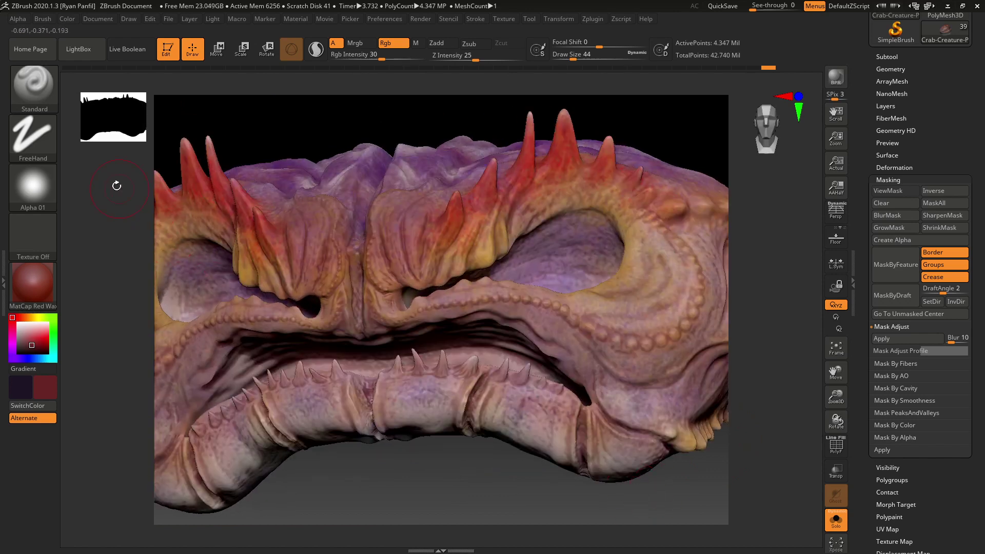
# - Switch the brush to Alpha 07 with the Color Spray stroke for speckled painting on the forehead
pyautogui.click(42, 198)
pyautogui.click(189, 198)
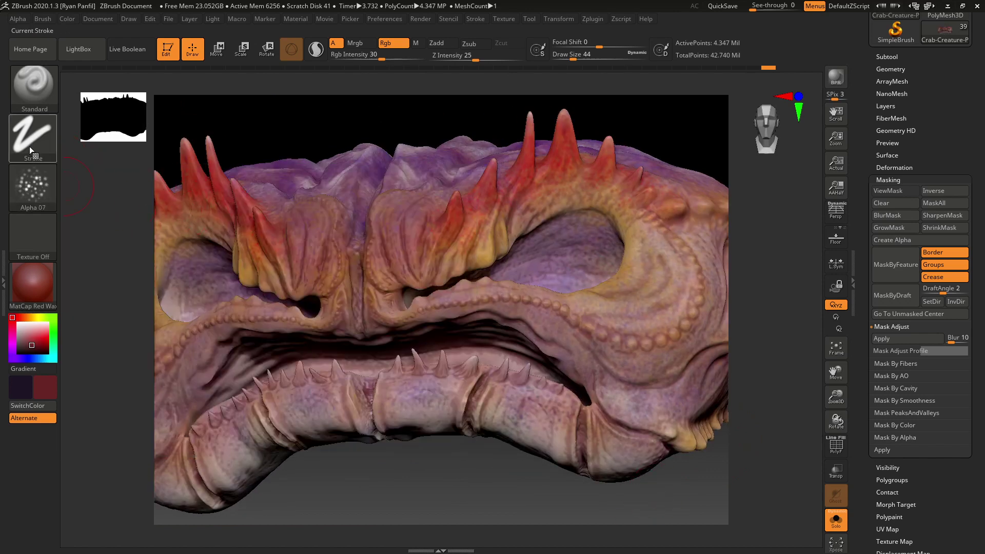
pyautogui.click(28, 145)
pyautogui.click(244, 146)
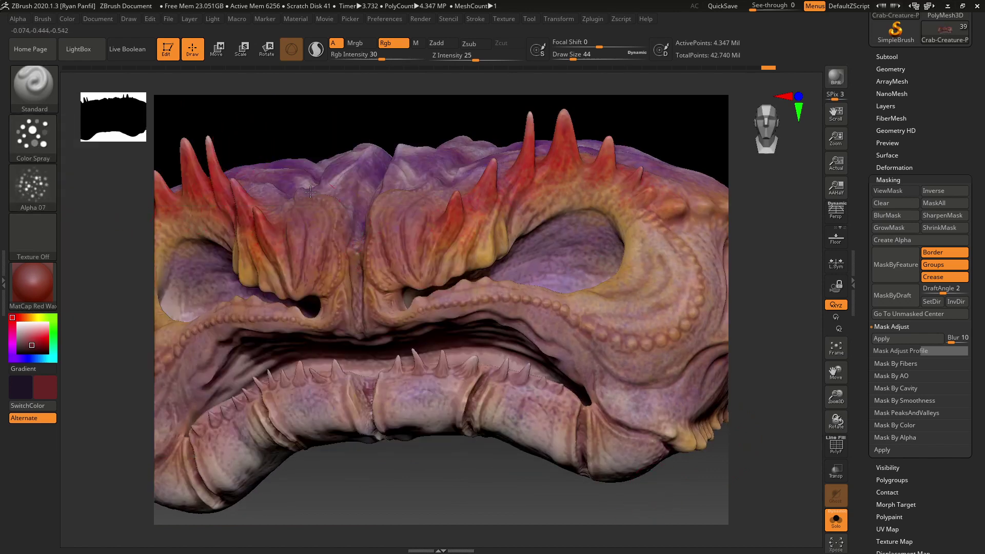
pyautogui.moveTo(679, 117); pyautogui.dragTo(659, 219)
pyautogui.keyDown('alt'); pyautogui.moveTo(450, 457); pyautogui.dragTo(518, 552); pyautogui.keyUp('alt')
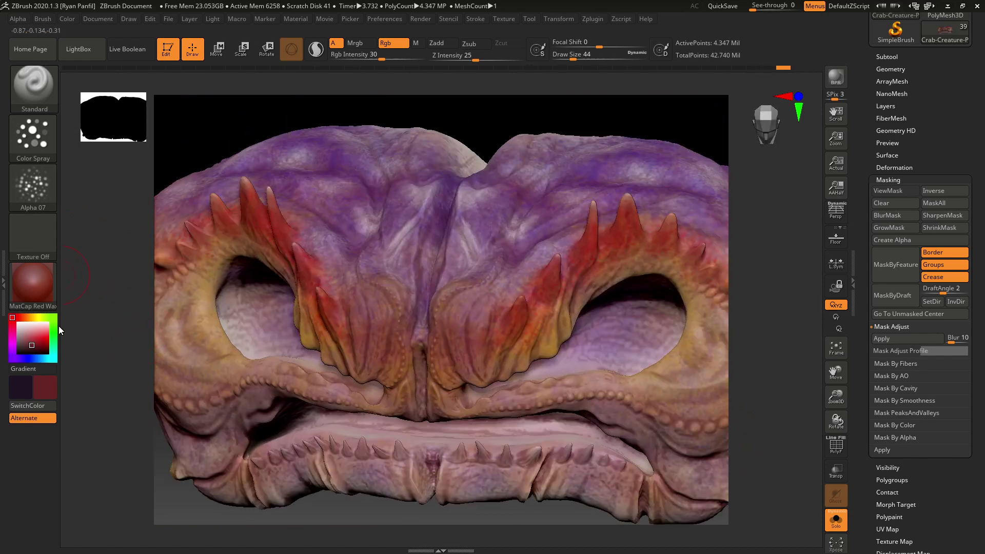
# - Darken both spray colours, making the secondary a near-black purple and the main a very dark red
pyautogui.click(23, 390)
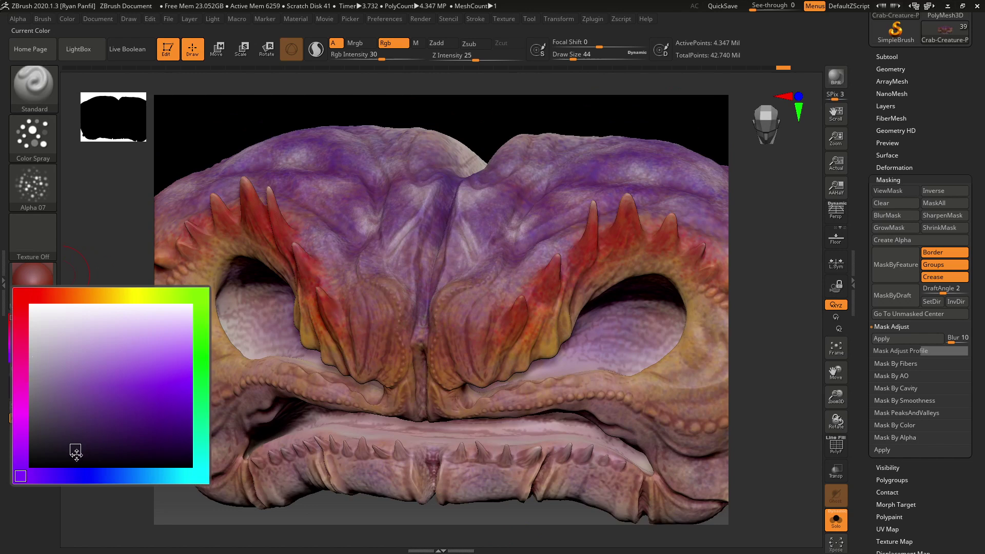
pyautogui.click(61, 294)
pyautogui.click(44, 390)
pyautogui.click(103, 445)
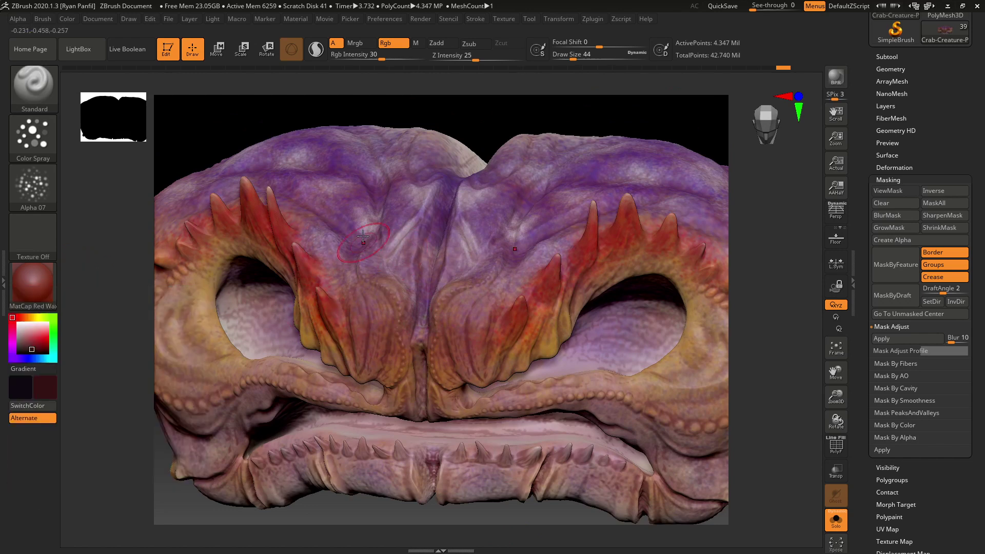
# - Spray the dark colours into the forehead and crown wrinkles with a draw size of 60 and Rgb intensity of 66
pyautogui.moveTo(791, 251); pyautogui.dragTo(768, 353)
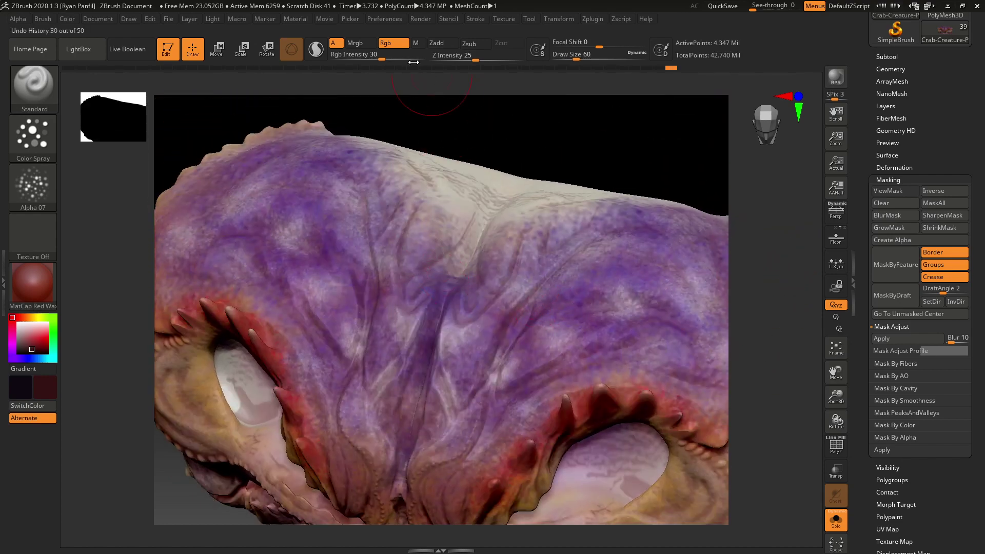
pyautogui.moveTo(381, 60); pyautogui.dragTo(406, 60)
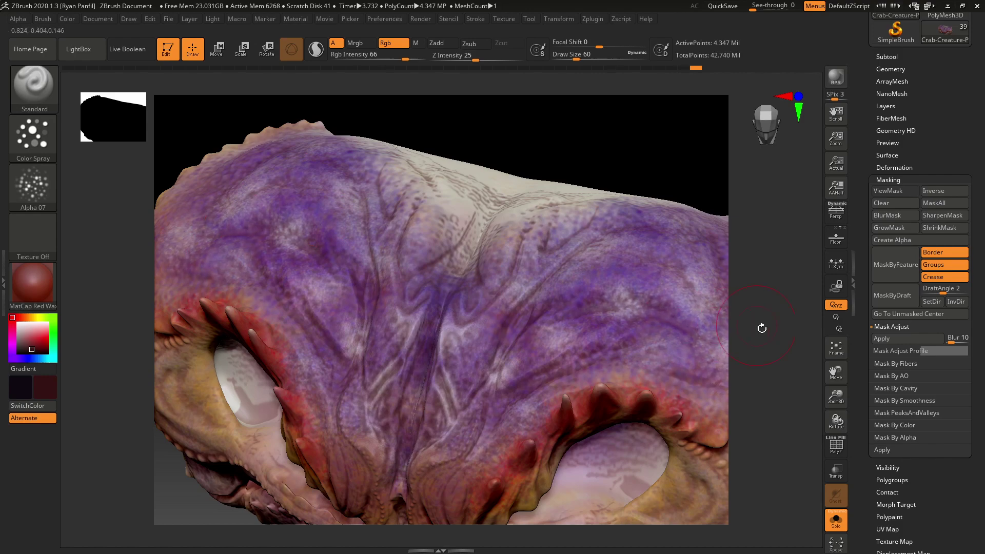
pyautogui.moveTo(765, 334)
pyautogui.mouseDown()
pyautogui.moveTo(795, 343)
pyautogui.moveTo(725, 329)
pyautogui.moveTo(787, 395)
pyautogui.moveTo(780, 390)
pyautogui.mouseUp()
pyautogui.moveTo(592, 194)
pyautogui.mouseDown()
pyautogui.moveTo(601, 252)
pyautogui.moveTo(657, 329)
pyautogui.mouseUp()
pyautogui.moveTo(761, 390); pyautogui.dragTo(756, 331)
pyautogui.moveTo(688, 427); pyautogui.dragTo(715, 425)
pyautogui.moveTo(622, 336)
pyautogui.keyDown('alt'); pyautogui.mouseDown()
pyautogui.moveTo(632, 269)
pyautogui.moveTo(583, 247)
pyautogui.moveTo(611, 330)
pyautogui.mouseUp(); pyautogui.keyUp('alt')
pyautogui.moveTo(842, 477); pyautogui.dragTo(844, 487)
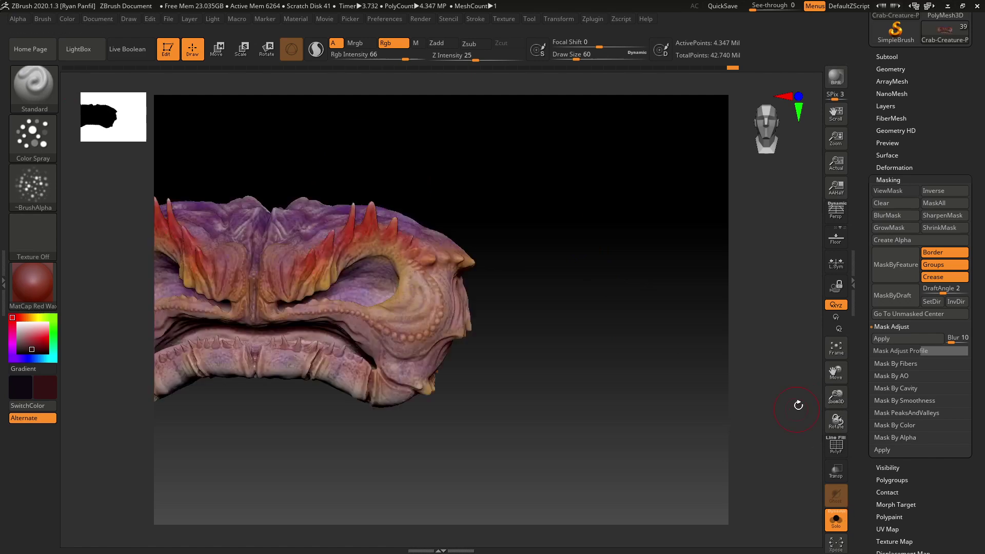
# - Reduce the draw size to 24 and spray dark colour into the central groove between the brow folds
pyautogui.keyDown('alt'); pyautogui.moveTo(539, 412); pyautogui.dragTo(726, 395); pyautogui.keyUp('alt')
pyautogui.moveTo(672, 412); pyautogui.dragTo(653, 424)
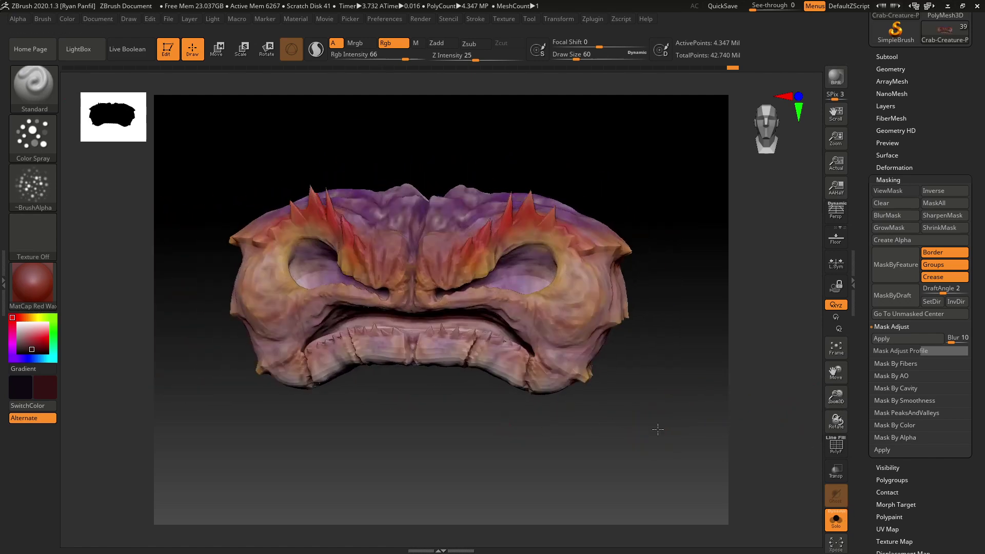
pyautogui.moveTo(836, 396); pyautogui.dragTo(725, 409)
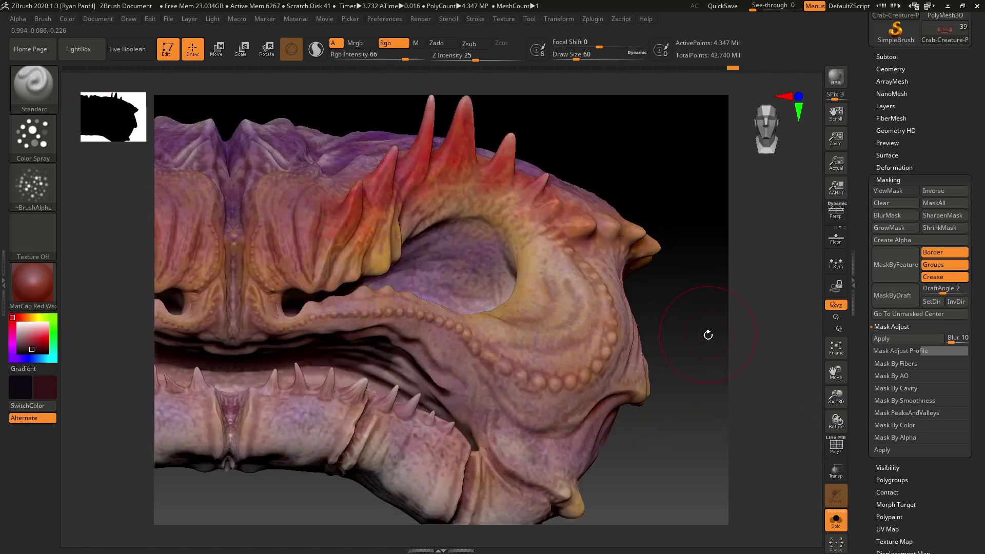
pyautogui.moveTo(708, 339); pyautogui.dragTo(705, 372)
pyautogui.keyDown('alt'); pyautogui.moveTo(713, 440); pyautogui.dragTo(769, 410); pyautogui.keyUp('alt')
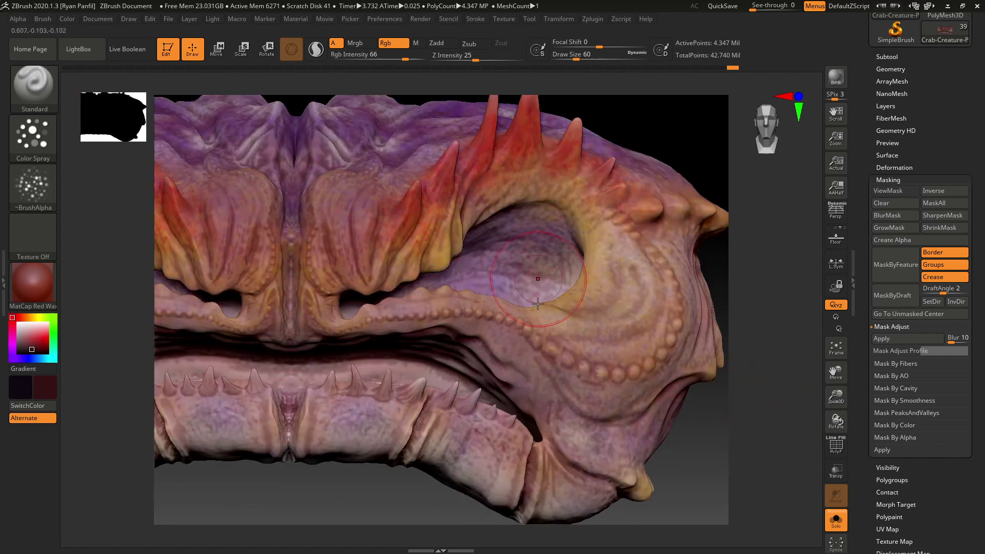
pyautogui.keyDown('alt'); pyautogui.moveTo(327, 494); pyautogui.dragTo(433, 474); pyautogui.keyUp('alt')
pyautogui.moveTo(406, 187); pyautogui.dragTo(405, 174)
pyautogui.press('[')
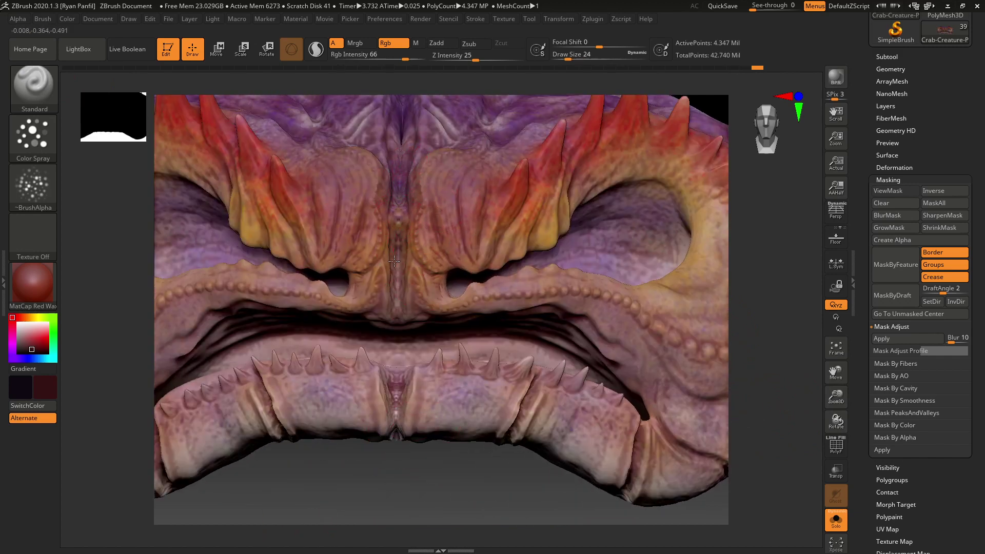
pyautogui.press('ctrl')
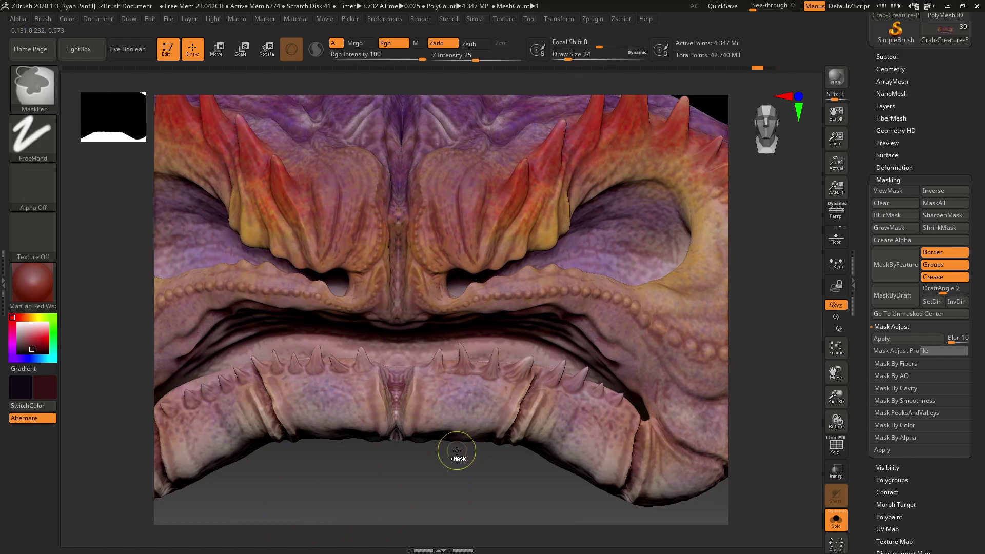
# - Spray dark colour into the creases between the lower jaw segments, from the centre out to both mouth corners
pyautogui.moveTo(422, 486)
pyautogui.mouseDown()
pyautogui.moveTo(408, 410)
pyautogui.moveTo(385, 464)
pyautogui.mouseUp()
pyautogui.moveTo(372, 374); pyautogui.dragTo(383, 423)
pyautogui.moveTo(335, 495); pyautogui.dragTo(402, 483)
pyautogui.moveTo(290, 402); pyautogui.dragTo(275, 421)
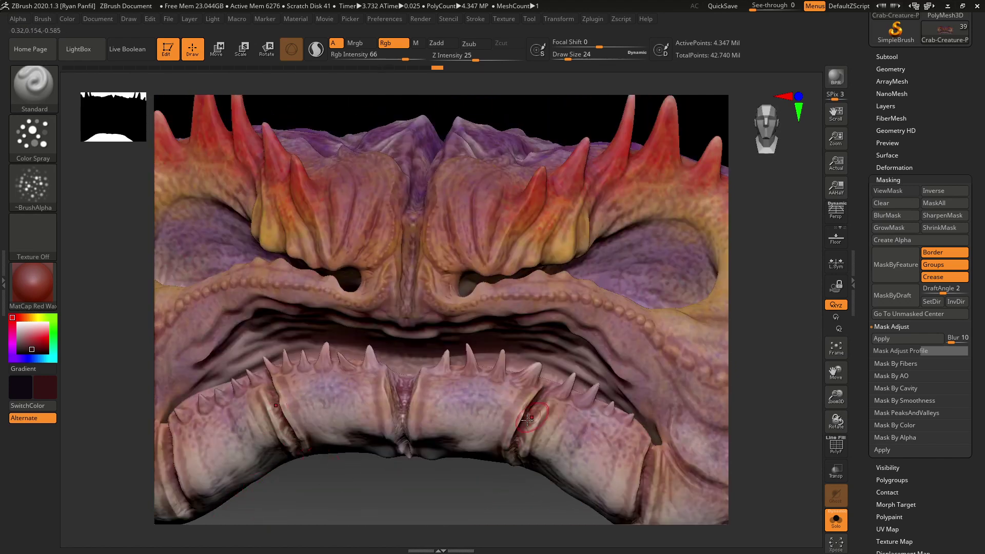
pyautogui.keyDown('alt'); pyautogui.moveTo(485, 512); pyautogui.dragTo(451, 414); pyautogui.keyUp('alt')
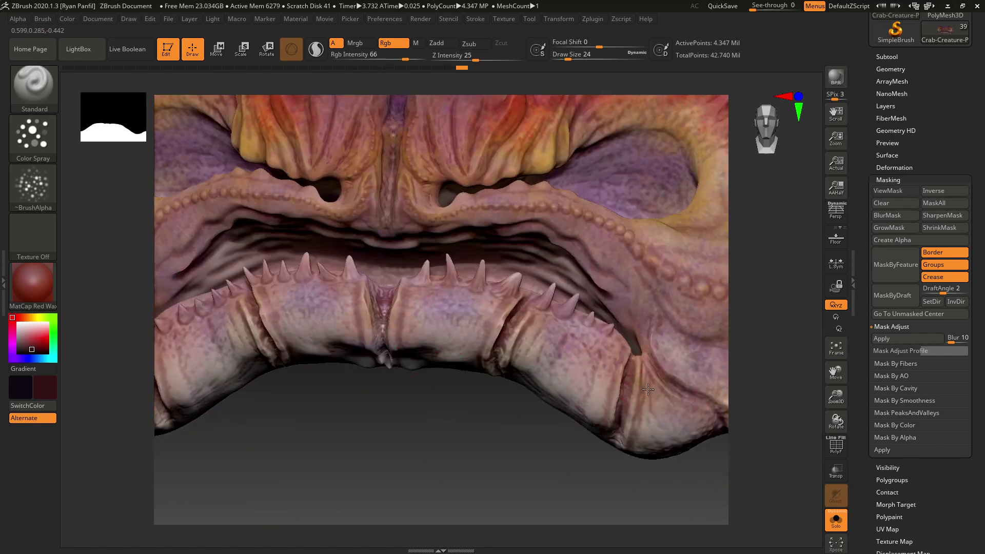
pyautogui.moveTo(291, 437)
pyautogui.mouseDown()
pyautogui.moveTo(497, 462)
pyautogui.moveTo(359, 380)
pyautogui.mouseUp()
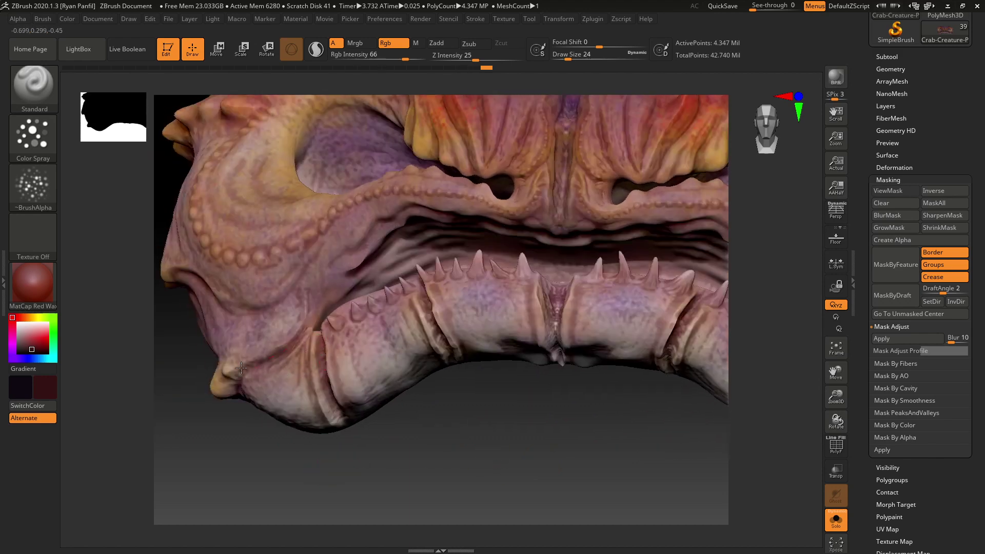
pyautogui.moveTo(520, 401); pyautogui.dragTo(571, 344)
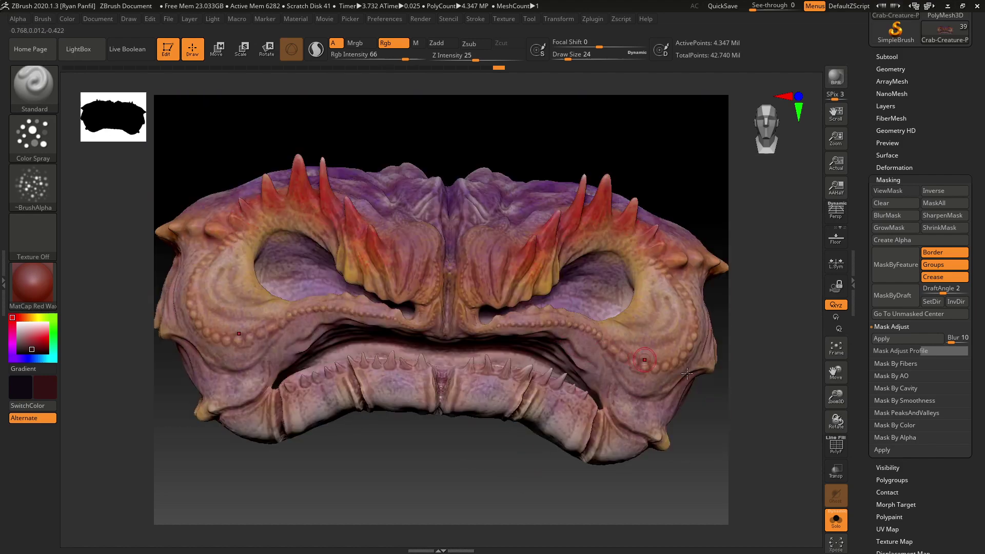
pyautogui.moveTo(726, 442); pyautogui.dragTo(687, 399)
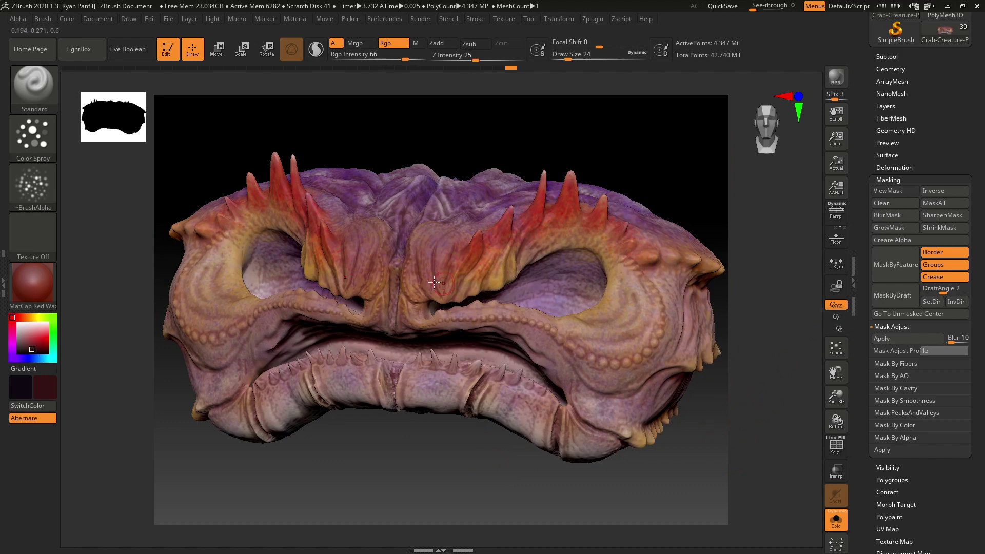
# - Choose a lighter pinkish red and spray it over the side shell, lips and lower jaw with a draw size of 44
pyautogui.click(30, 337)
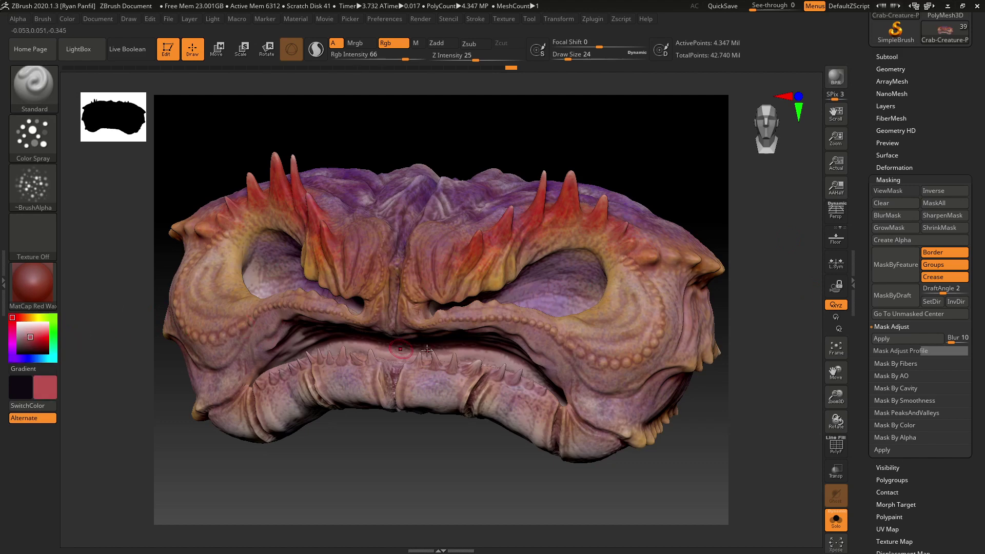
pyautogui.moveTo(651, 479); pyautogui.dragTo(631, 288)
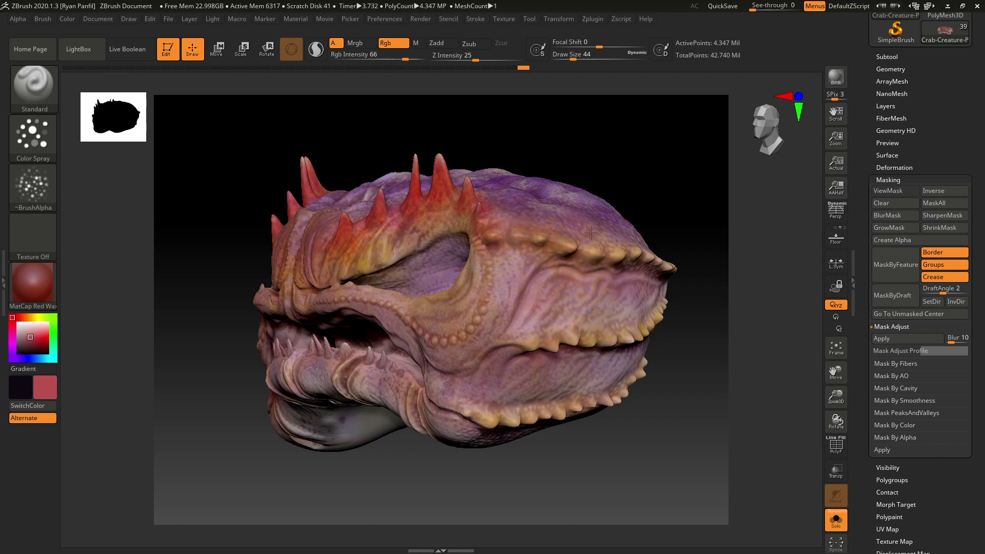
pyautogui.moveTo(703, 187); pyautogui.dragTo(718, 205)
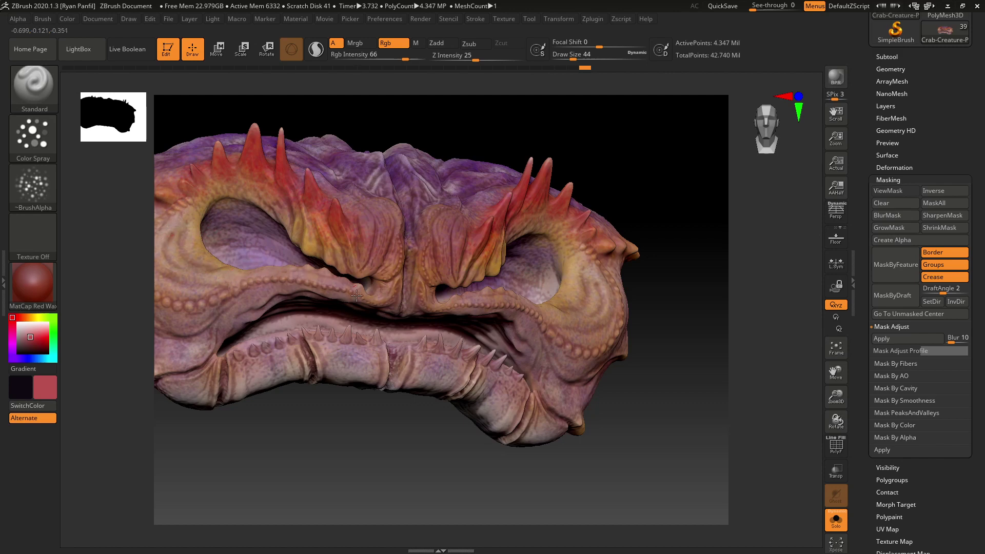
pyautogui.moveTo(431, 467); pyautogui.dragTo(490, 442)
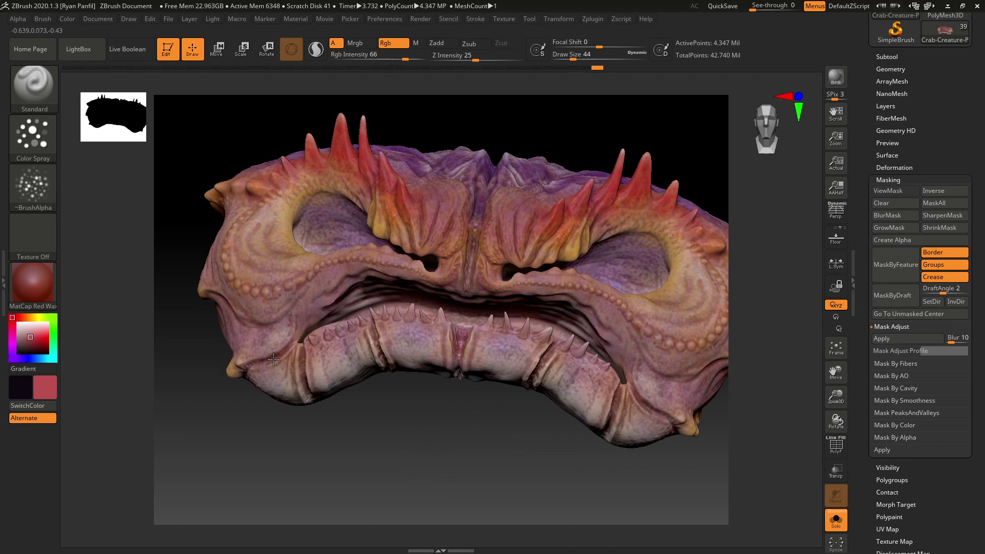
pyautogui.moveTo(233, 366); pyautogui.dragTo(525, 380)
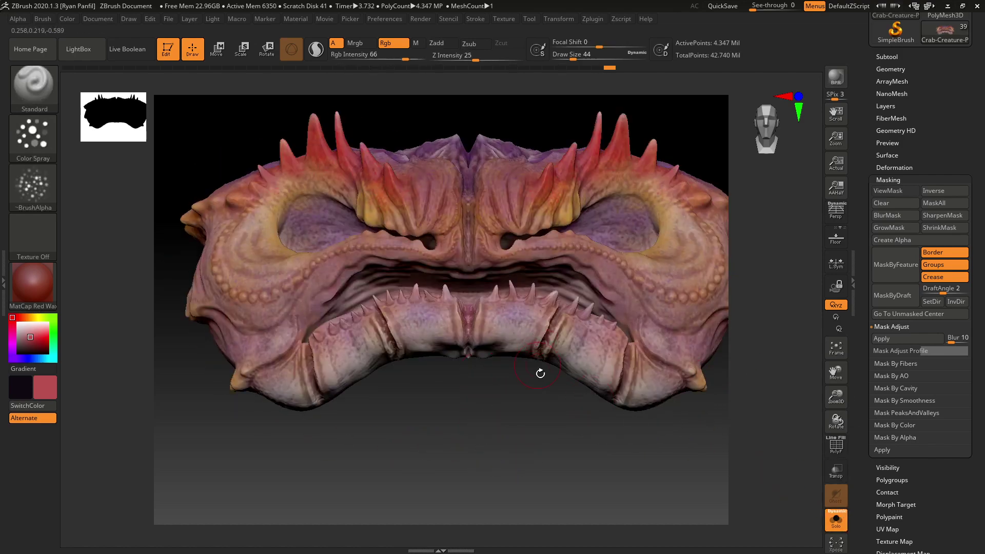
# - Turn off Solo mode and frame the whole creature to review the painted head in context
pyautogui.click(835, 519)
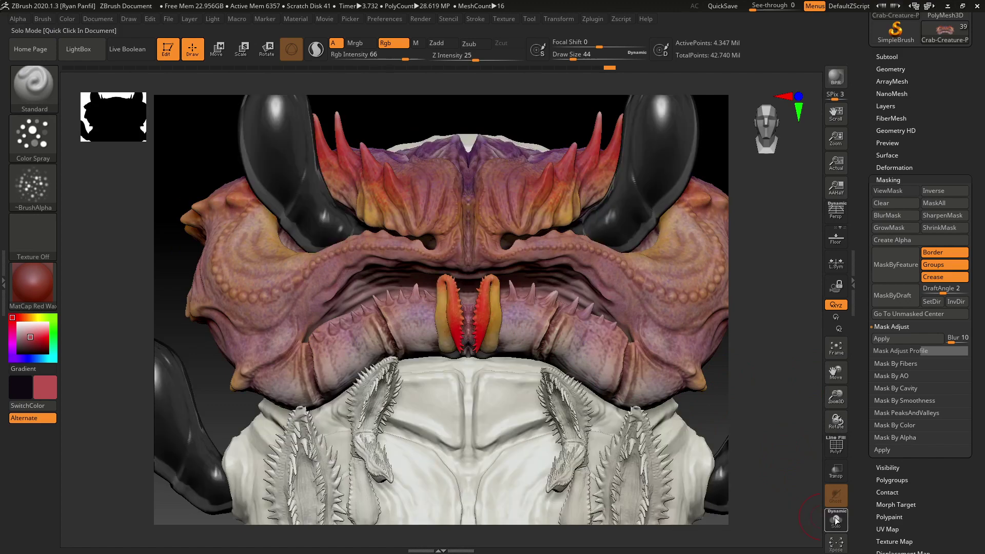
pyautogui.press('f')
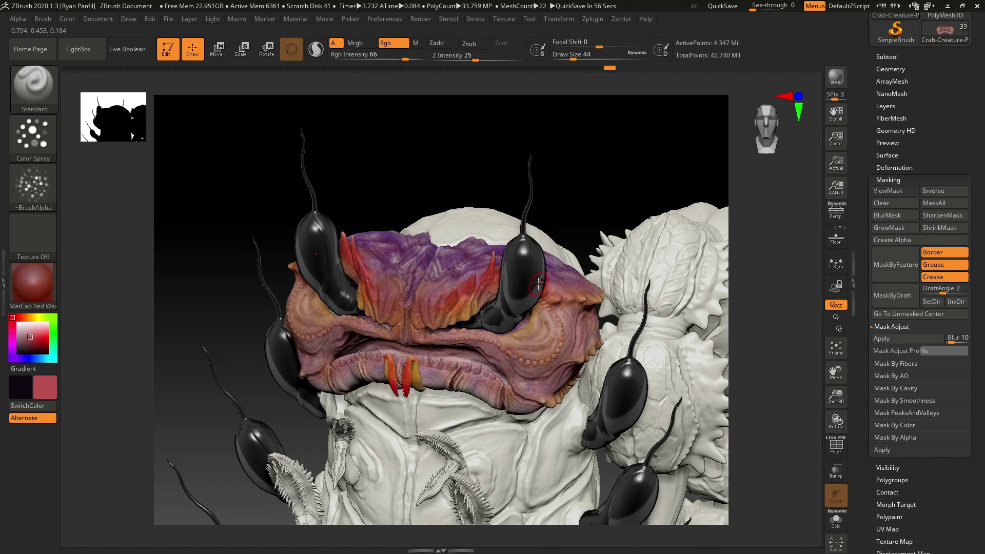
pyautogui.click(78, 49)
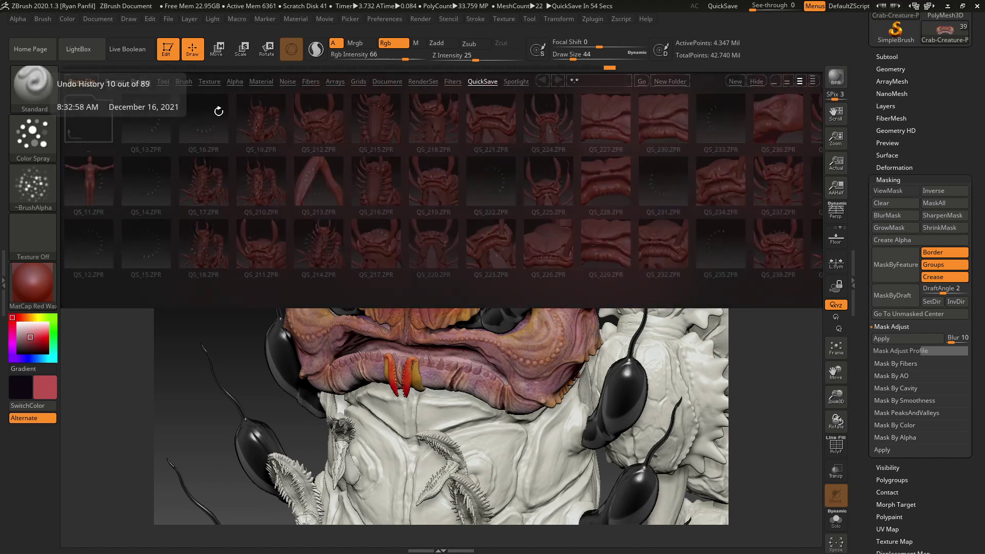
pyautogui.click(758, 82)
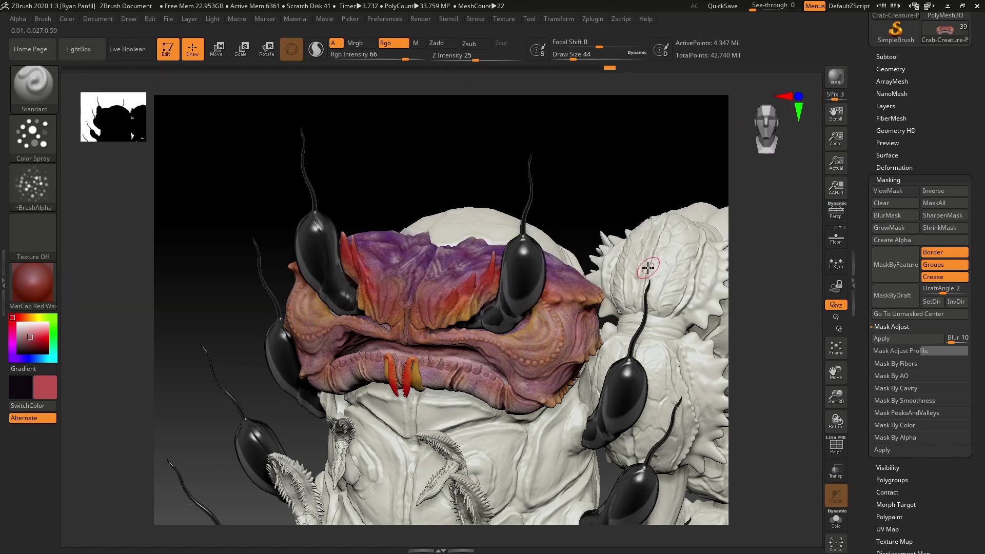
pyautogui.moveTo(572, 199); pyautogui.dragTo(576, 193)
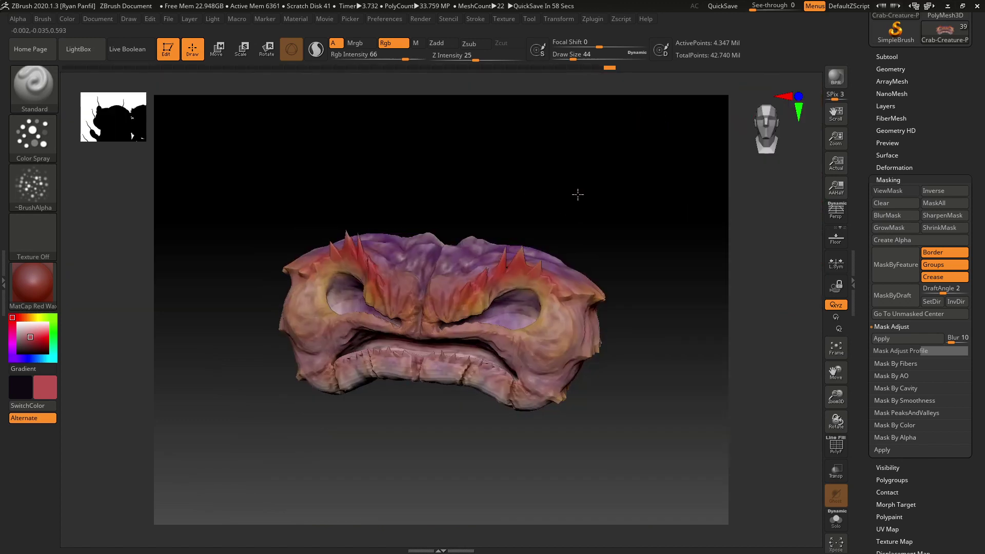